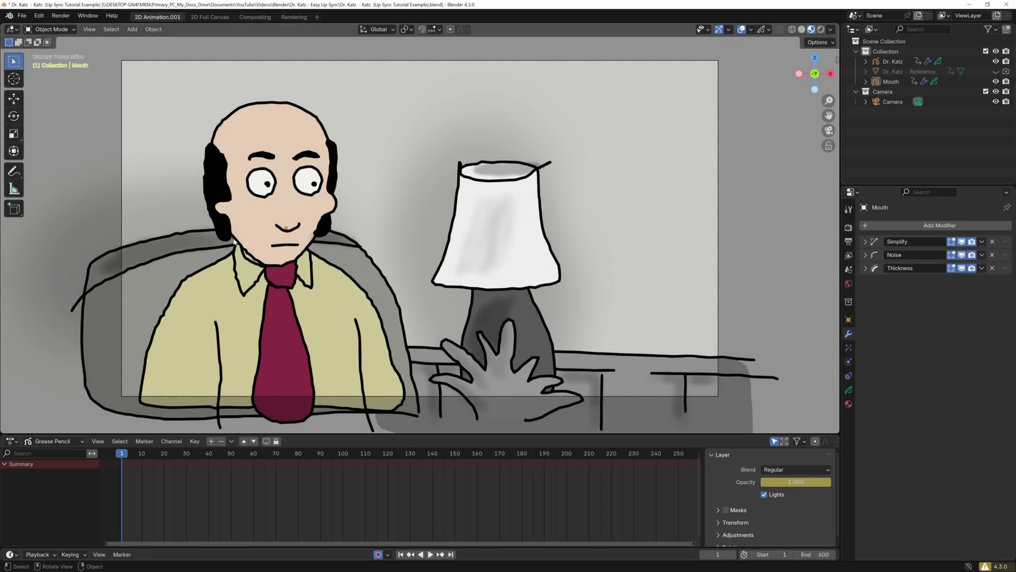
Step: Toggle the viewport visibility of the Dr. Katz object off and on to check which parts of the scene it contains
click(895, 62)
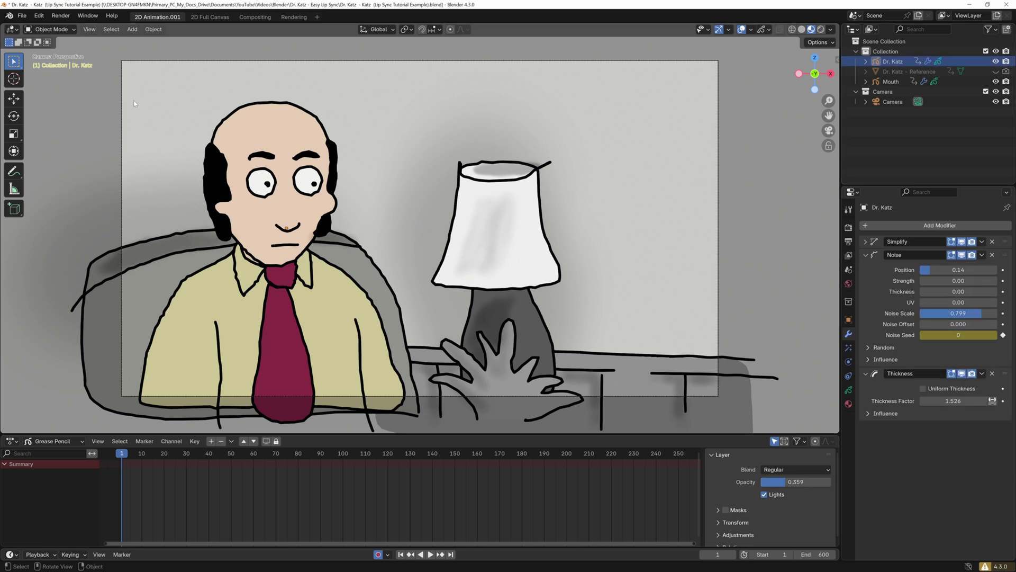
click(996, 62)
click(997, 62)
click(996, 62)
click(996, 62)
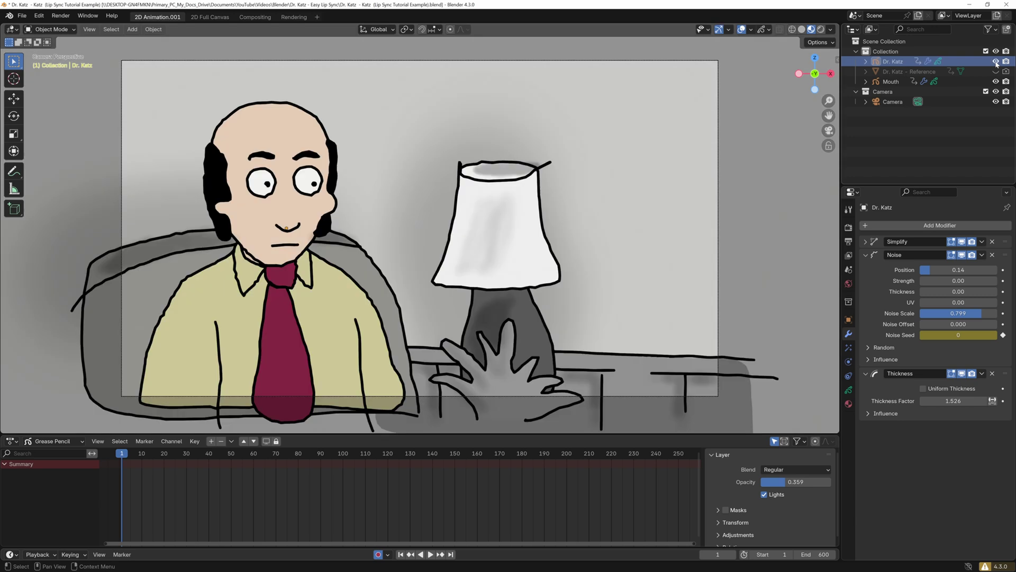
Step: Delete the hidden Dr. Katz - Reference object and select the Mouth object
right_click(900, 76)
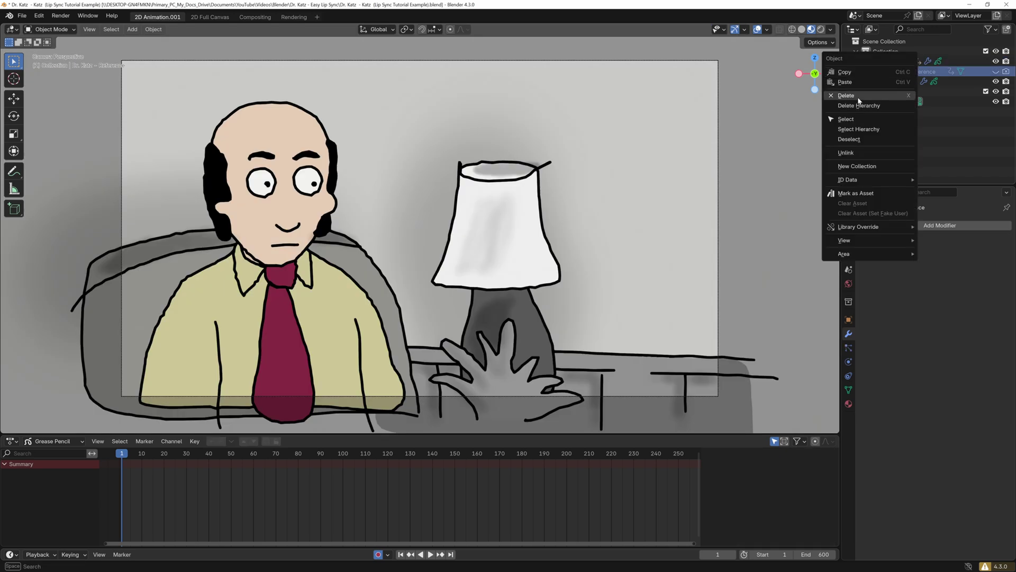
click(859, 100)
click(890, 72)
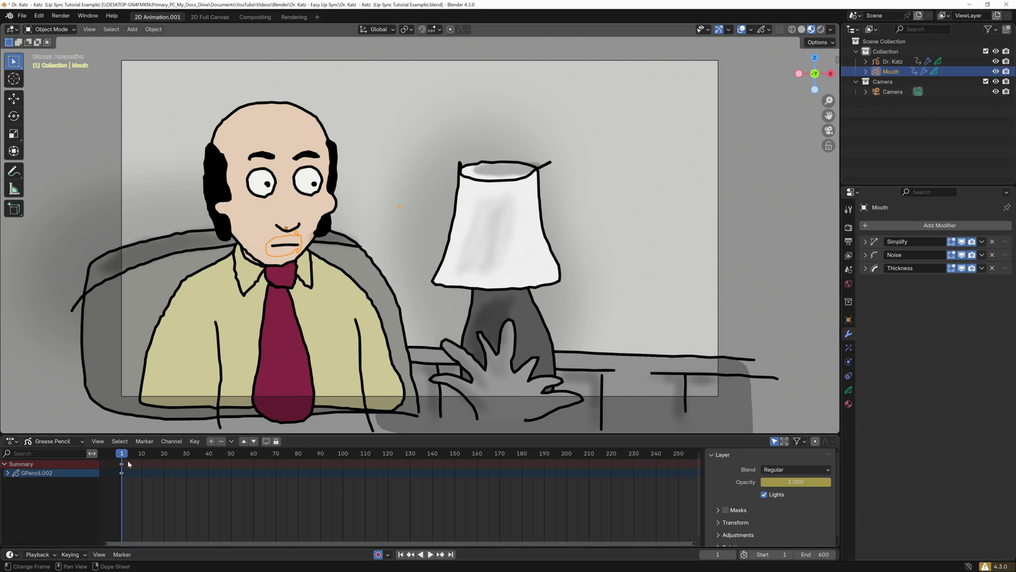
Step: Briefly preview the Mouth object's animation from frame 1 and display its Grease Pencil layers
key(space)
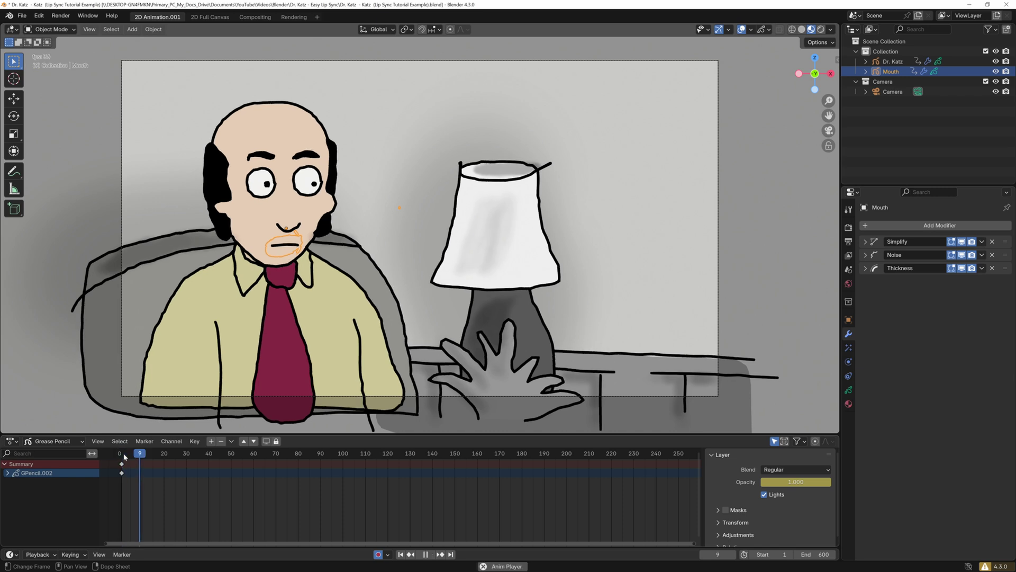
click(122, 456)
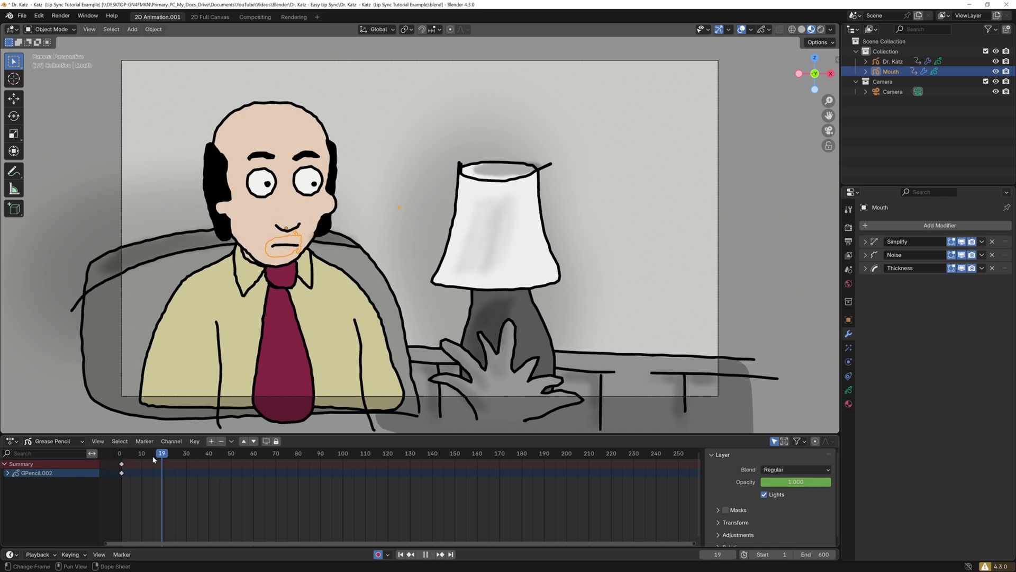
key(Escape)
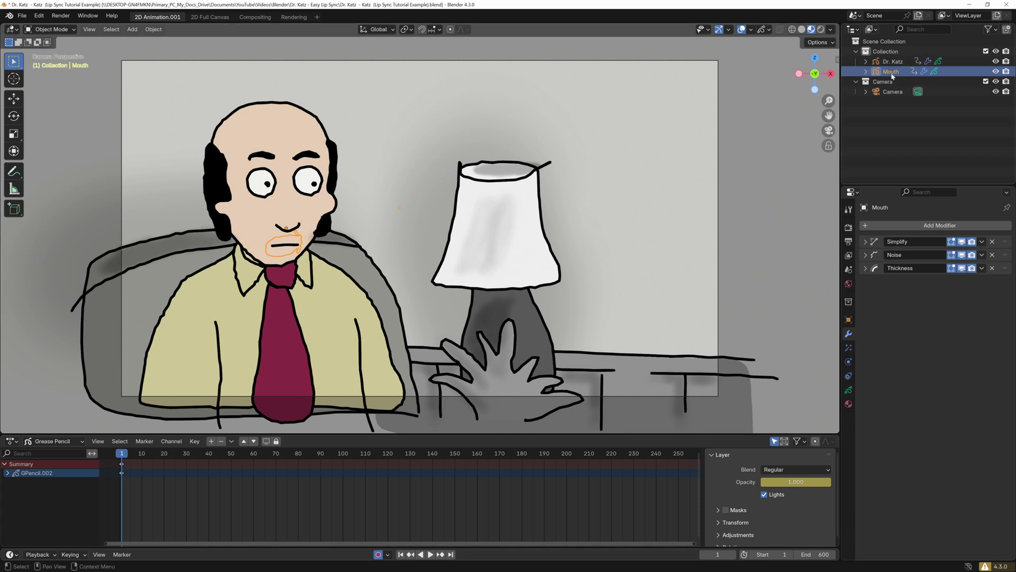
click(849, 392)
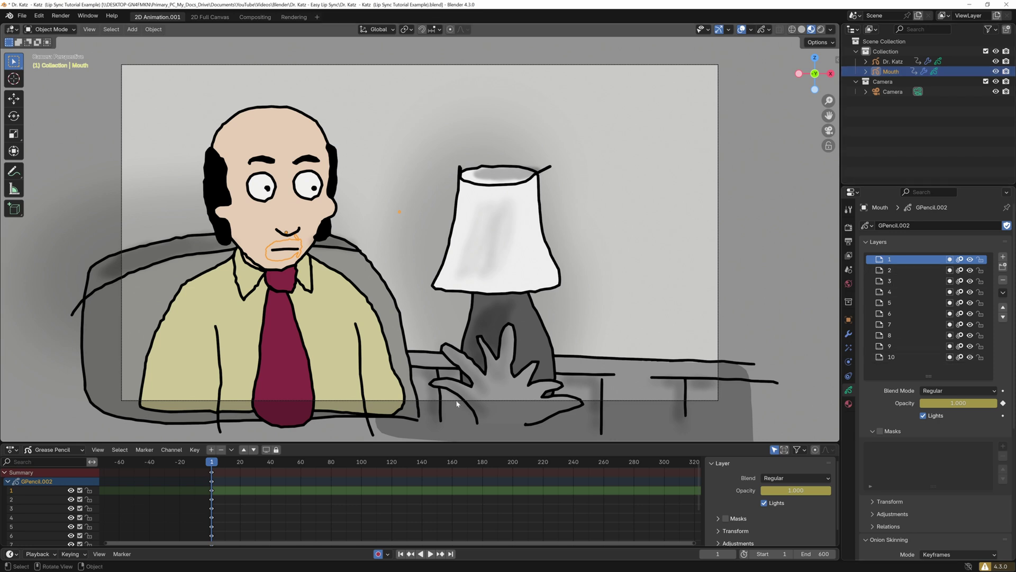
Step: Import the Mouth Chart FINAL-01 image into the scene as a mesh plane
click(439, 146)
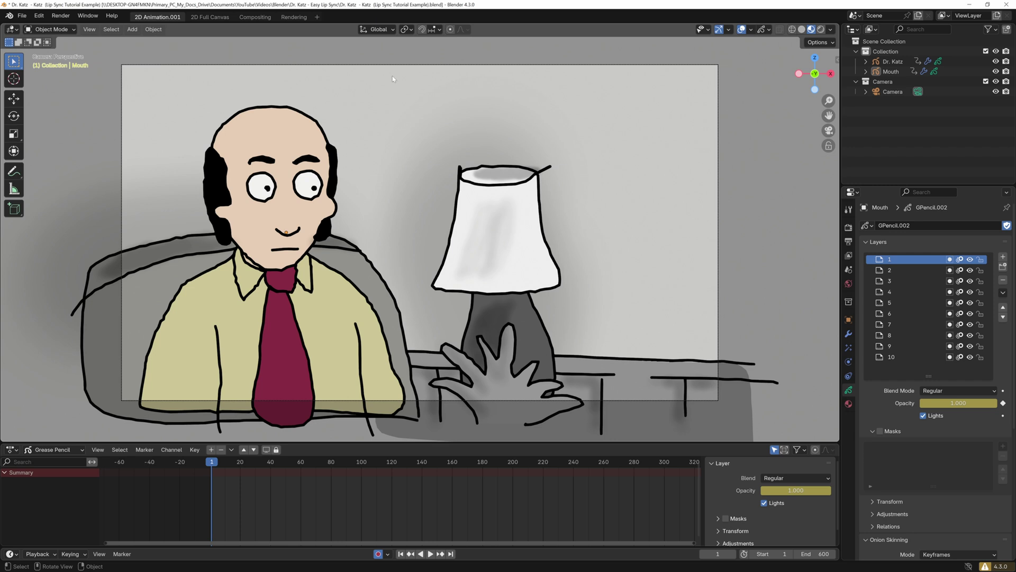
key(shift+a)
mouse_move(381, 156)
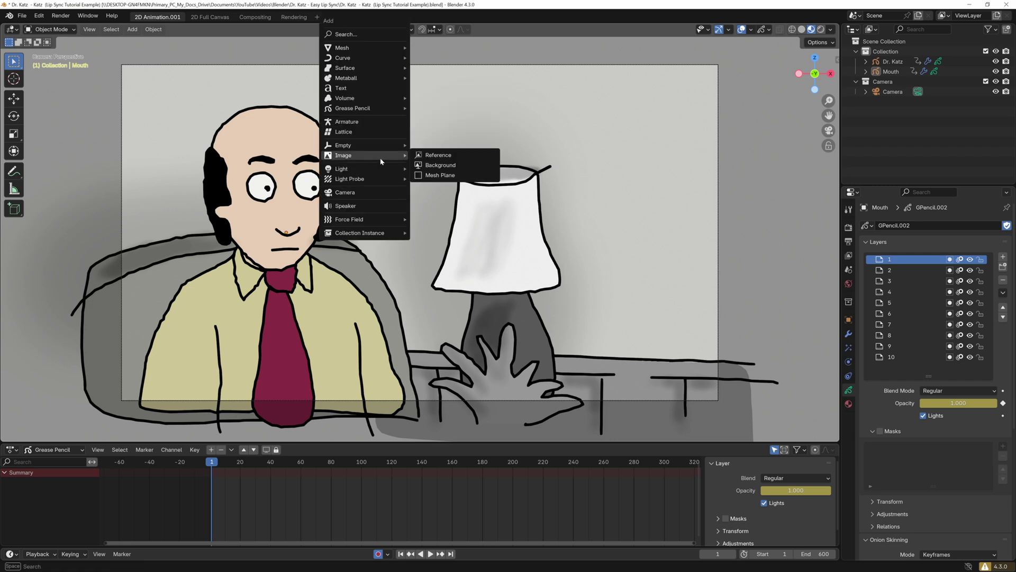
click(476, 175)
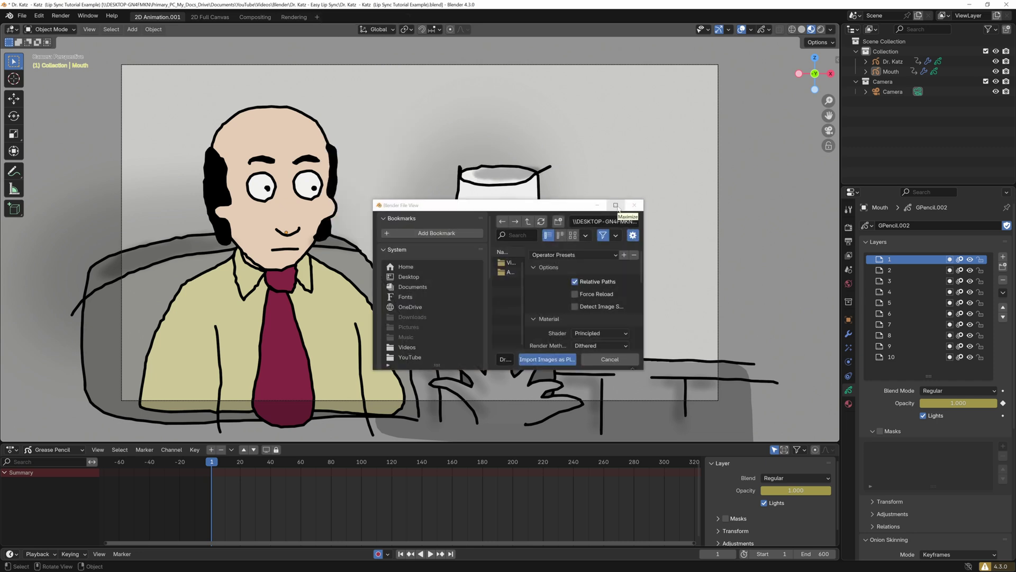
key(Return)
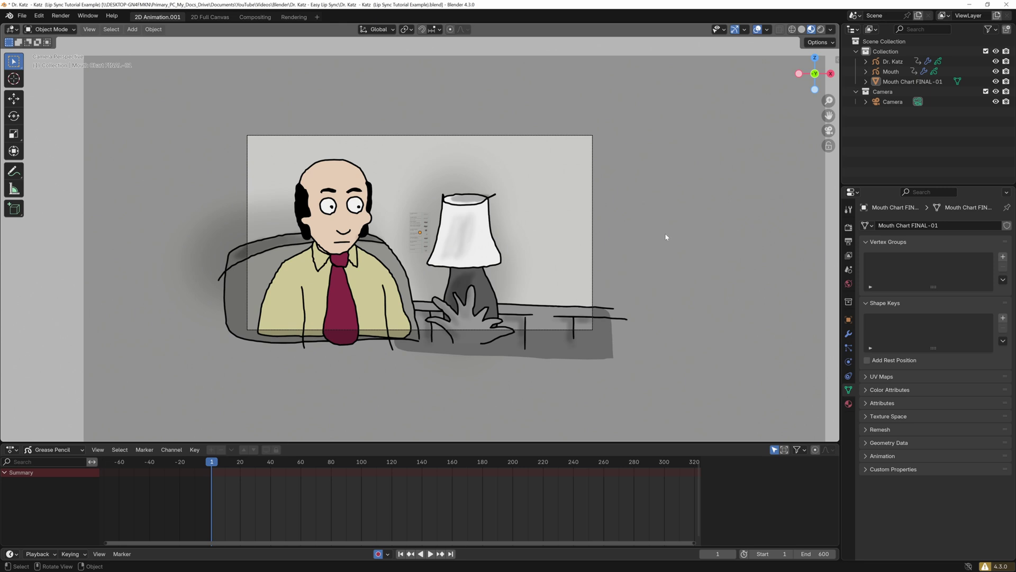
Step: Scale the imported mouth chart up to about 5.8 times its size
middle_drag(666, 237, 622, 260)
click(427, 237)
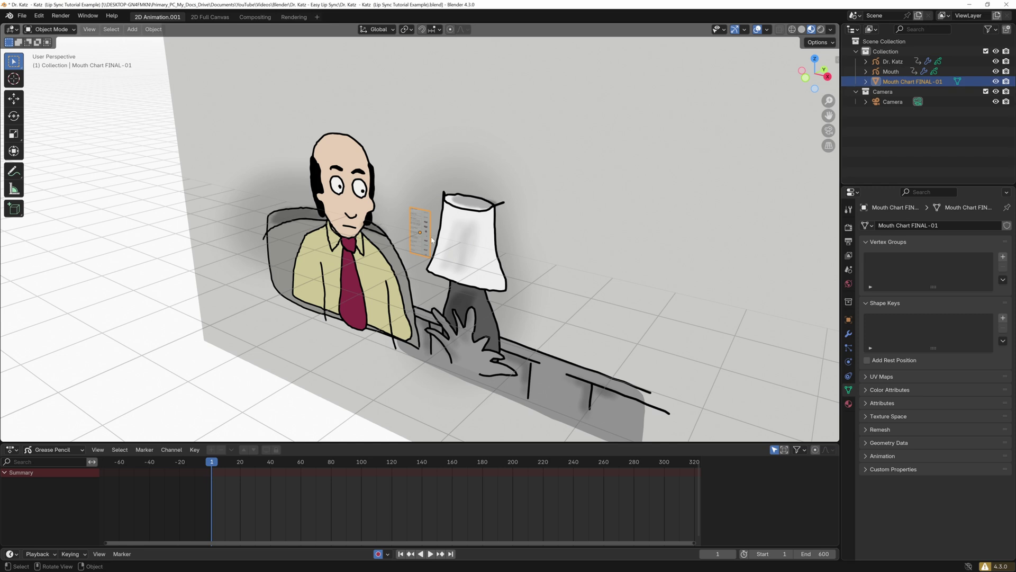
key(s)
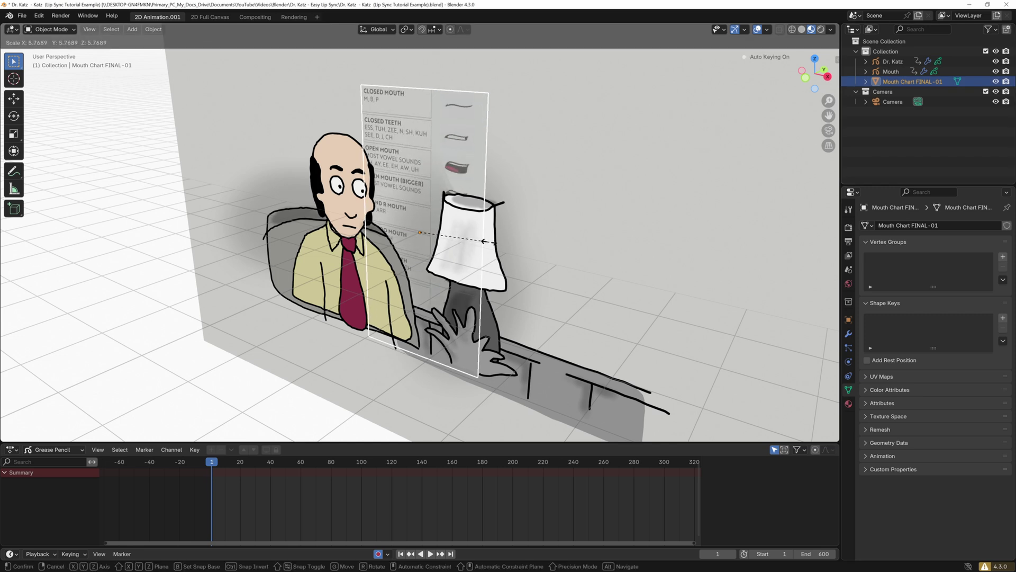
click(486, 242)
Step: Move the mouth chart along X past the lamp and about -0.19 m along Y, and return to the camera view
scroll(489, 245, down, 3)
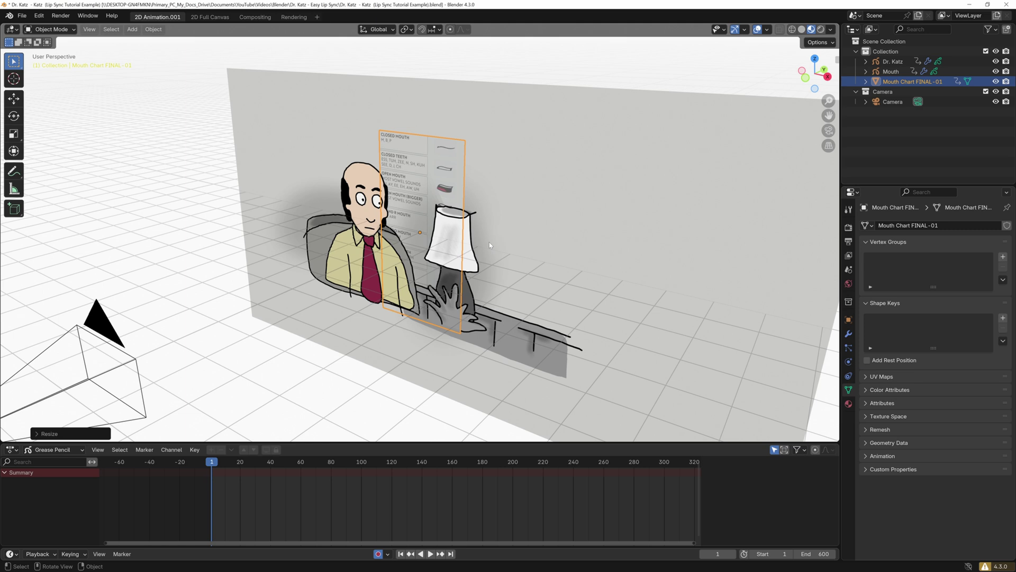
key(g)
key(x)
click(641, 265)
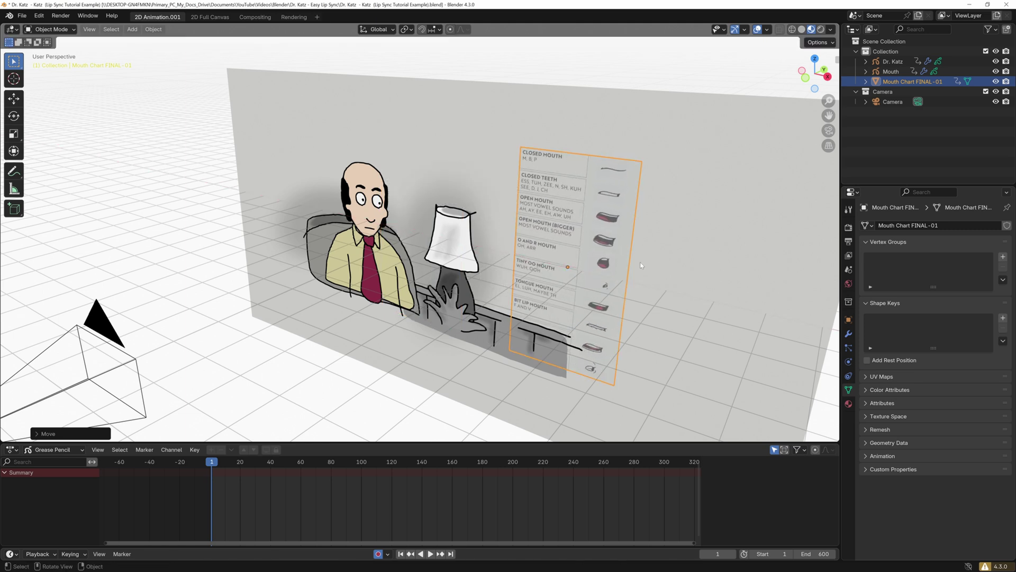
key(g)
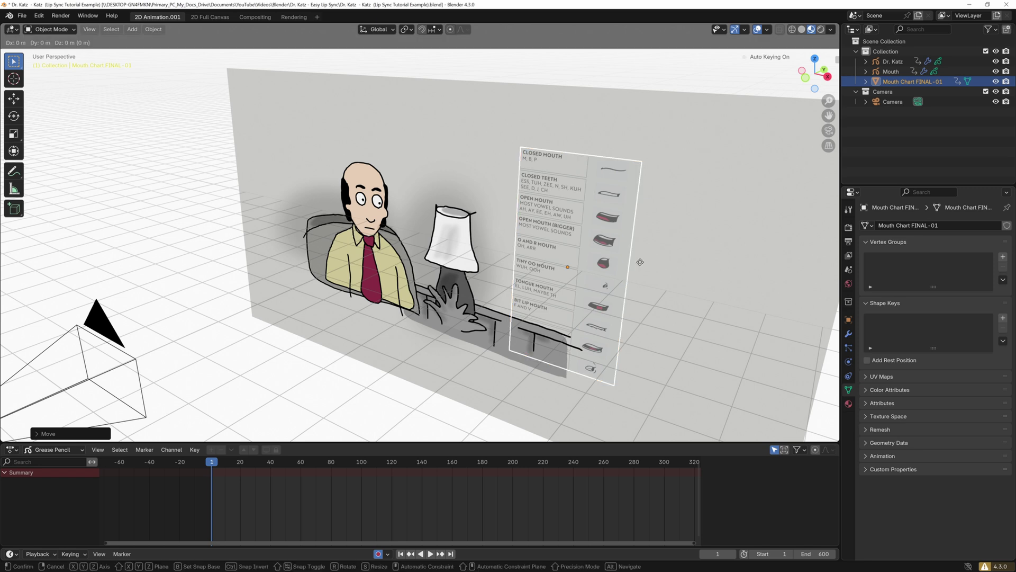
key(y)
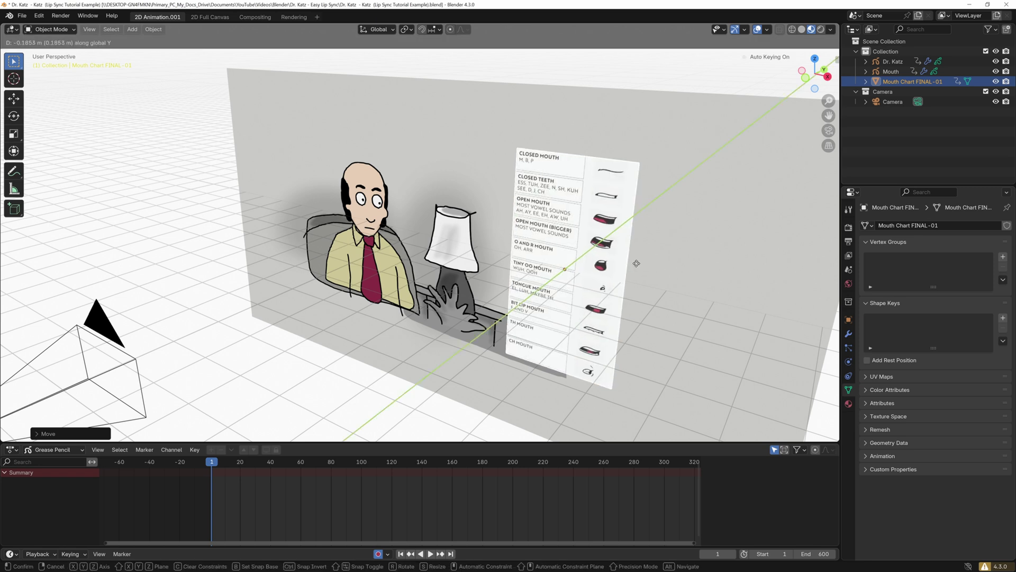
click(636, 263)
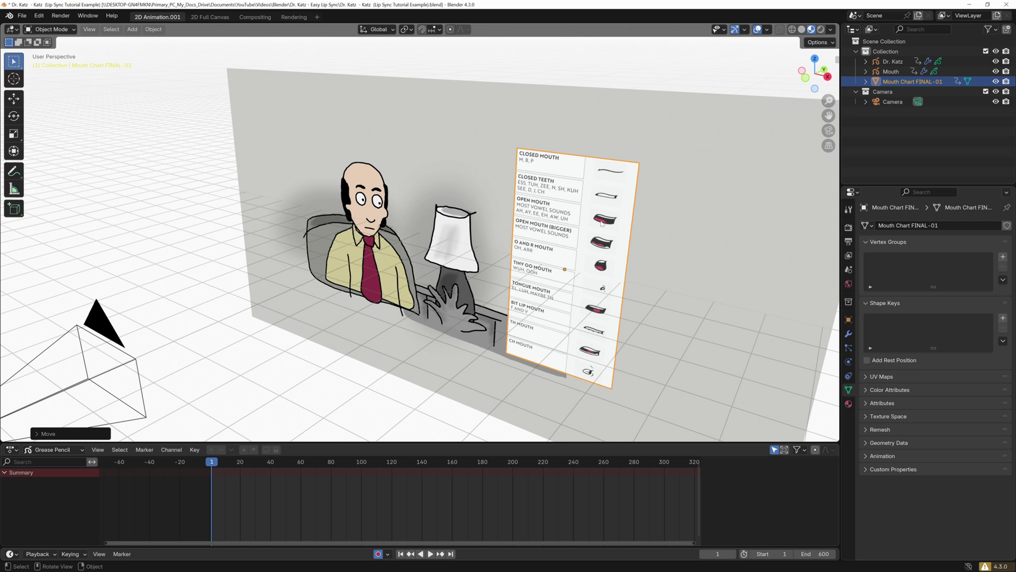
key(KP_0)
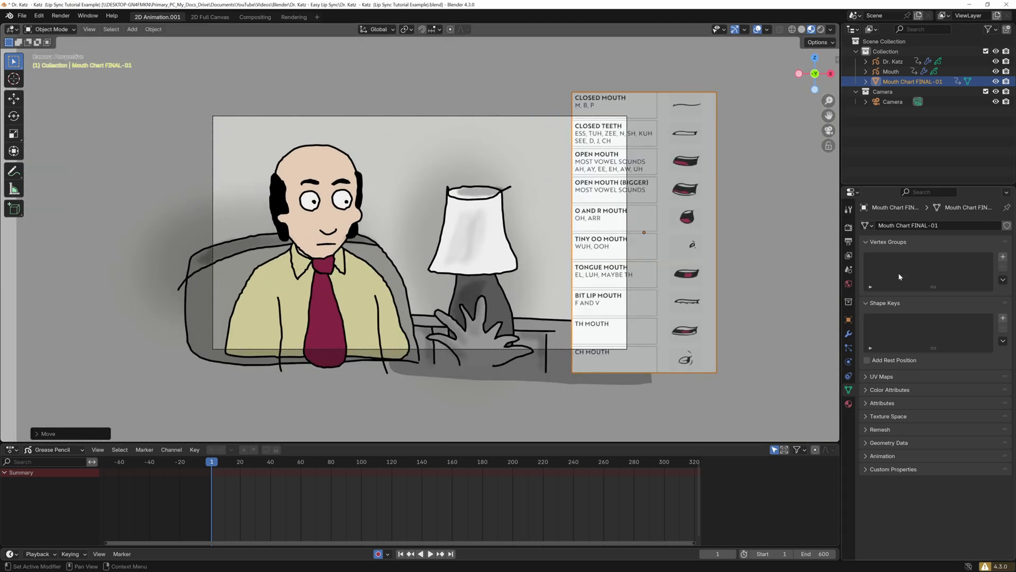
Step: Enlarge the Mouth object's layer list to show all ten layers and disable the object in renders
click(891, 72)
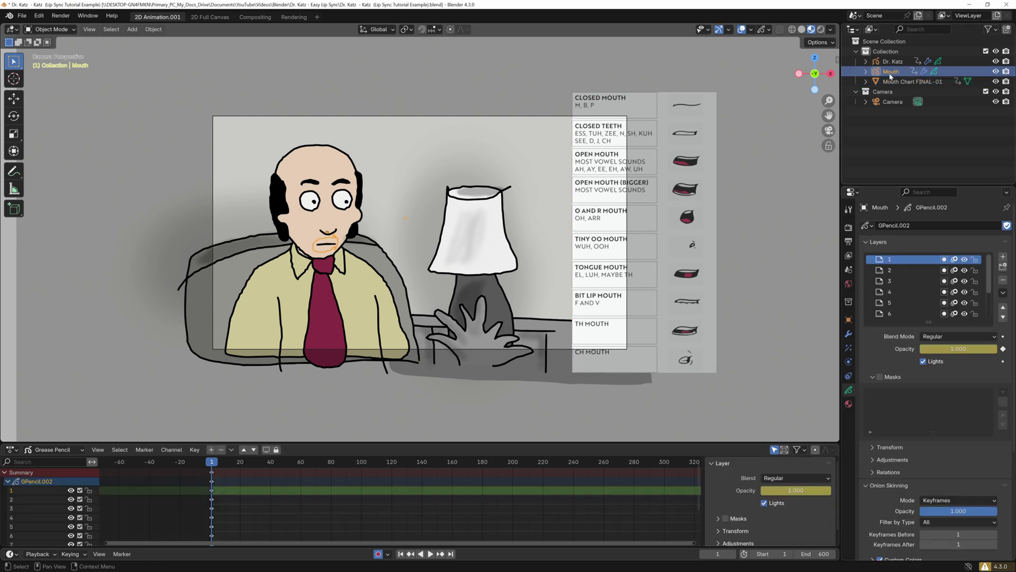
drag(930, 322, 929, 397)
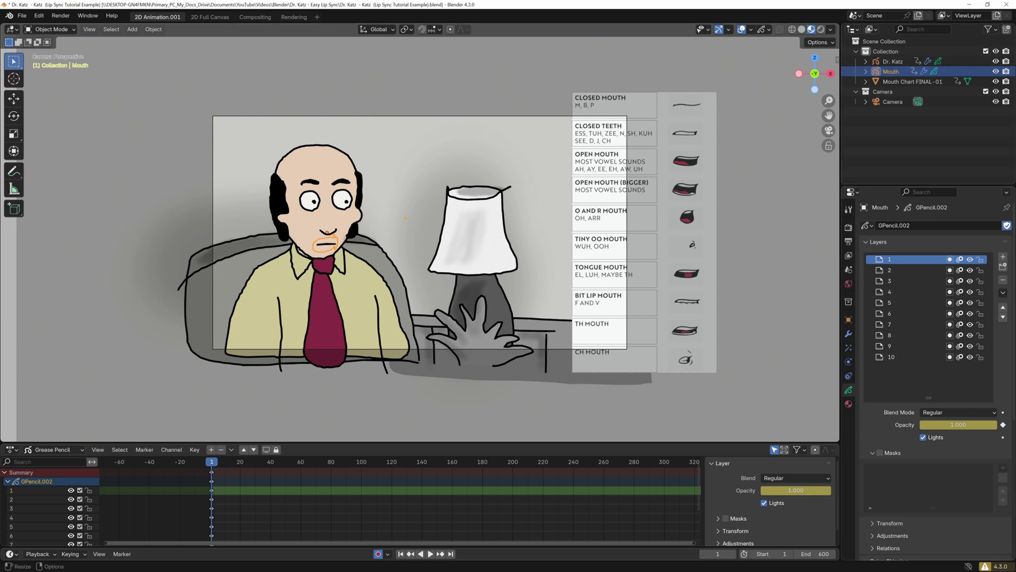
click(1007, 72)
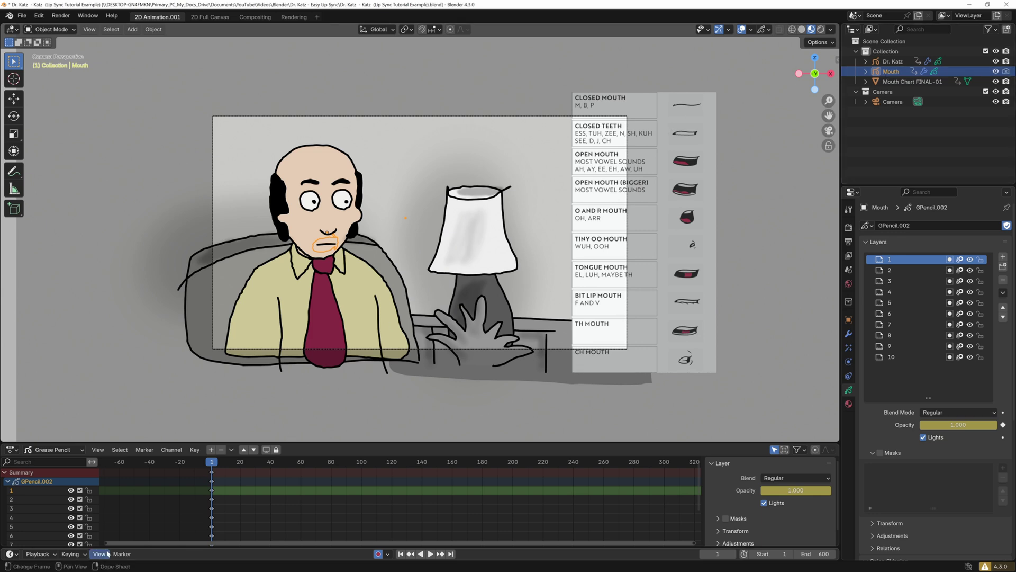
Step: Enlarge the timeline below the dope sheet and bring the Mouth object's keyframes from frame 1 onward into view
drag(109, 548, 116, 501)
drag(159, 444, 165, 372)
drag(137, 502, 31, 444)
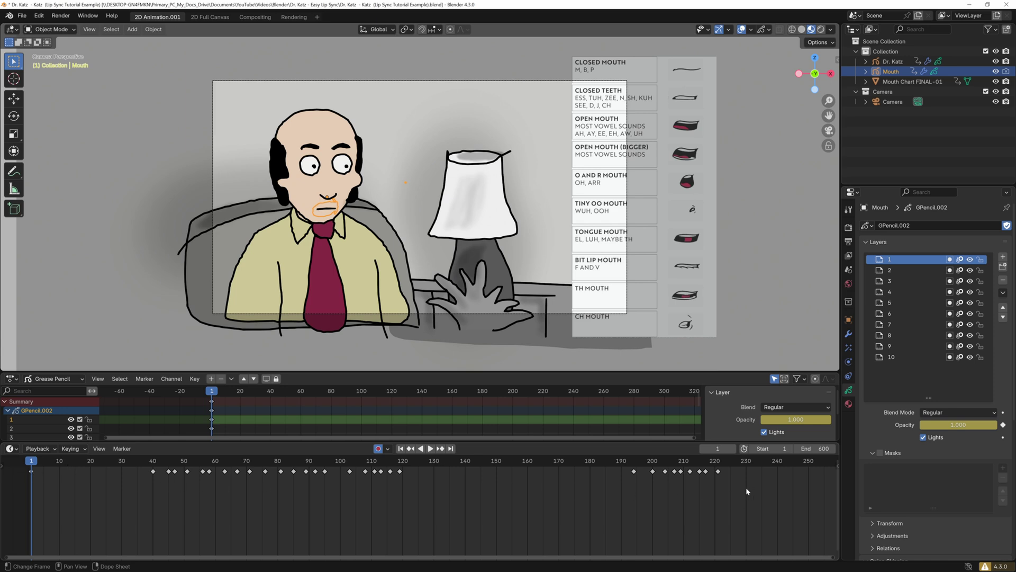
Step: Delete all Mouth keyframes after frame 1 and return to frame 1 with playback stopped
key(space)
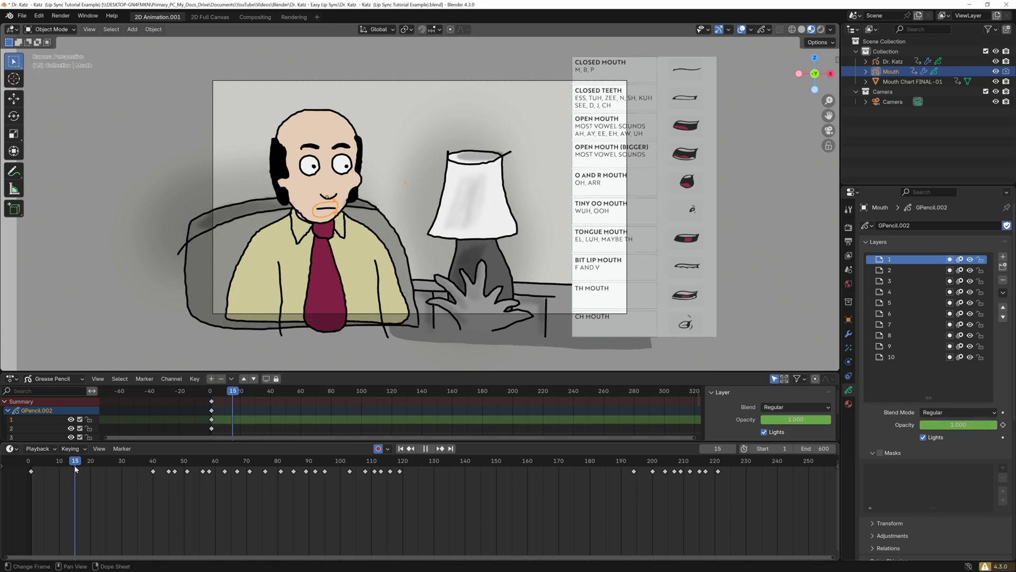
drag(765, 491, 143, 468)
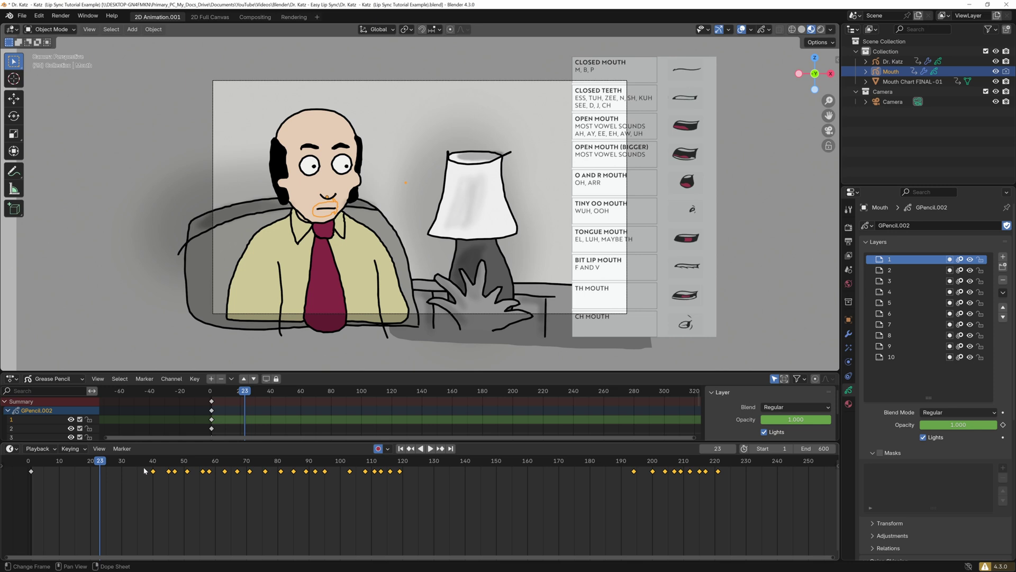
key(Delete)
click(32, 468)
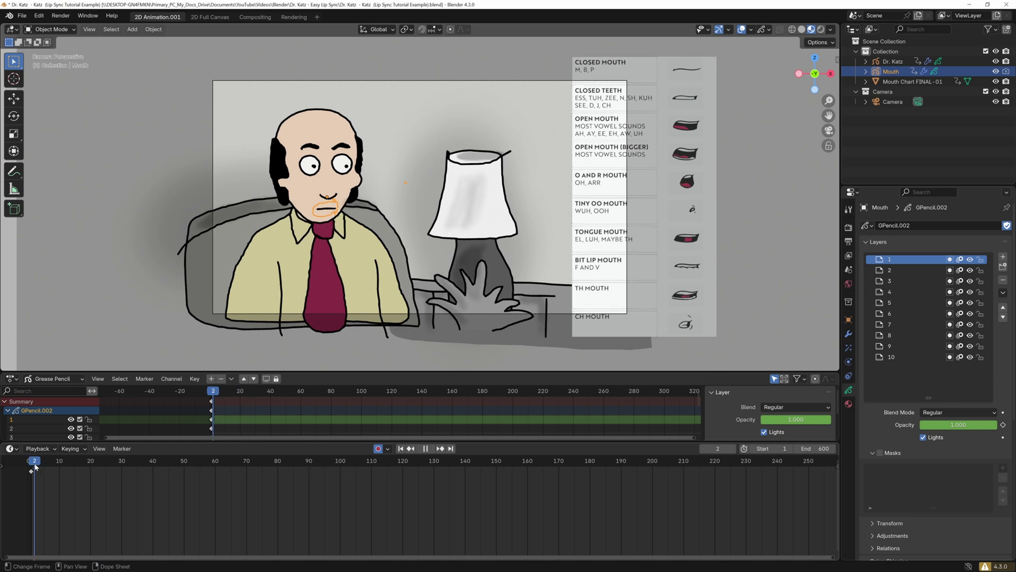
key(space)
key(space)
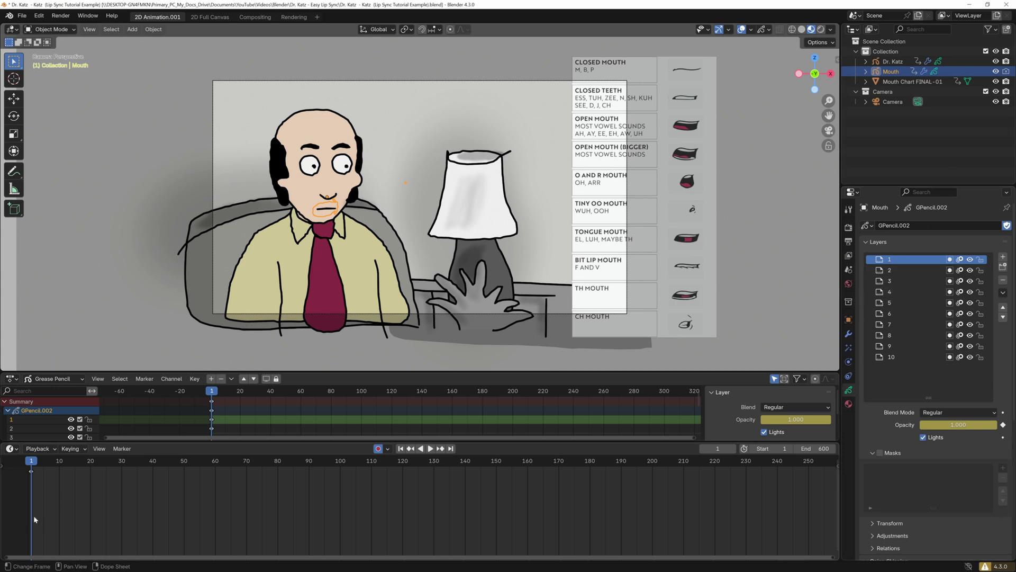
Step: Try setting the opacity of mouth layer 1 to 0 at frame 1 and undo the change
click(30, 472)
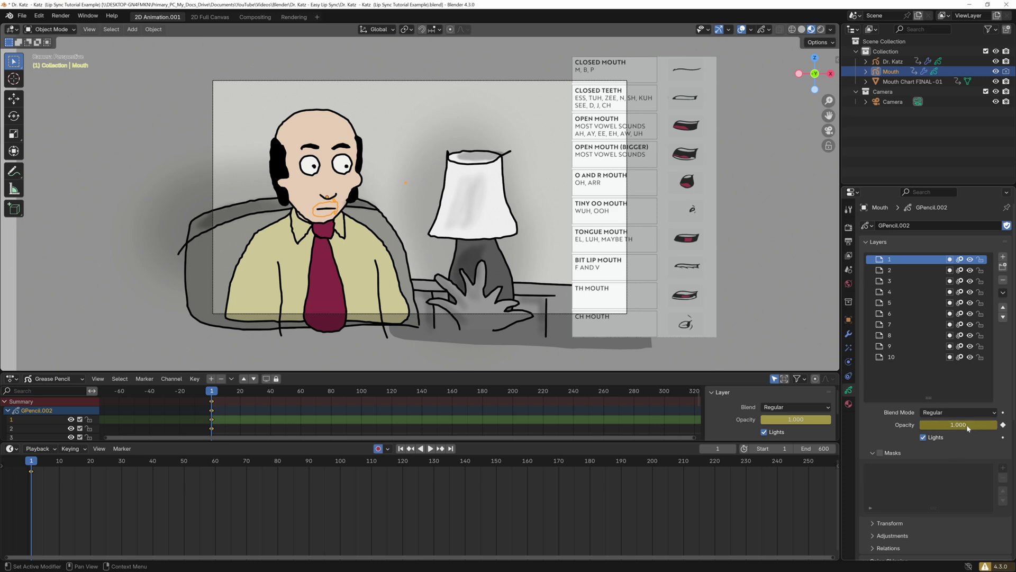
drag(966, 430, 919, 425)
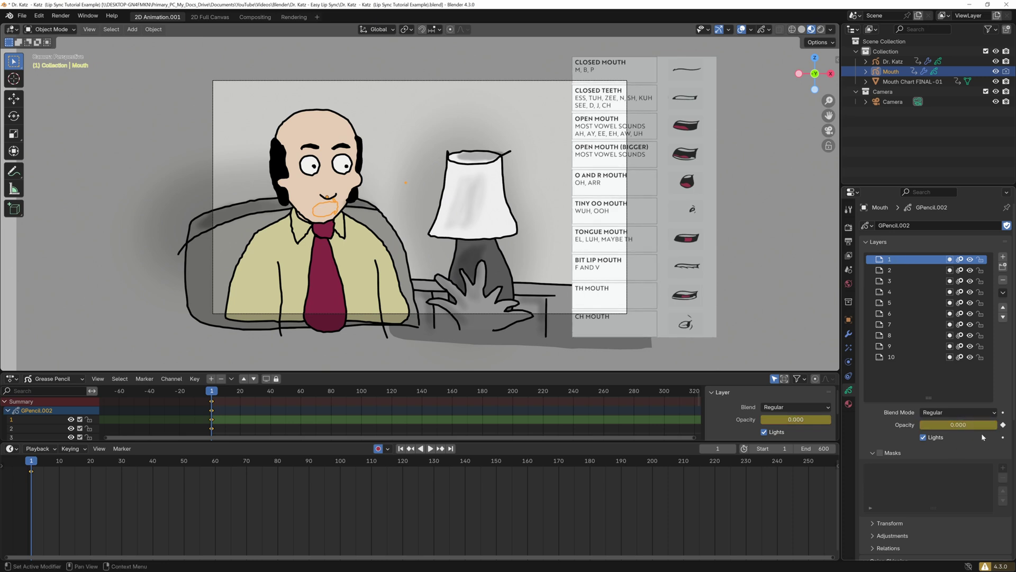
key(ctrl+z)
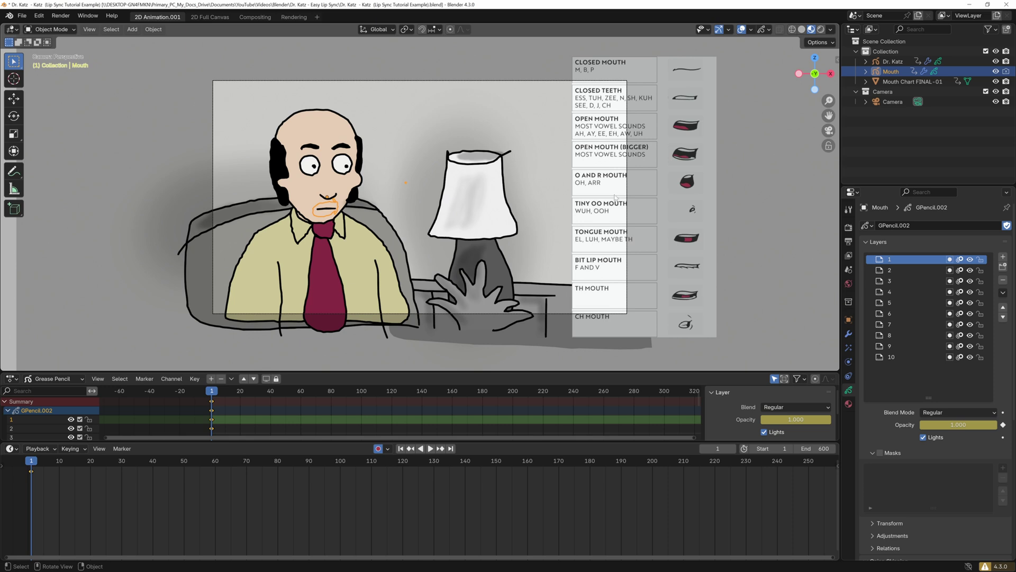
Step: Temporarily raise the opacity of layers 2 and 3 to preview their mouth shapes, restoring each to 0
click(900, 270)
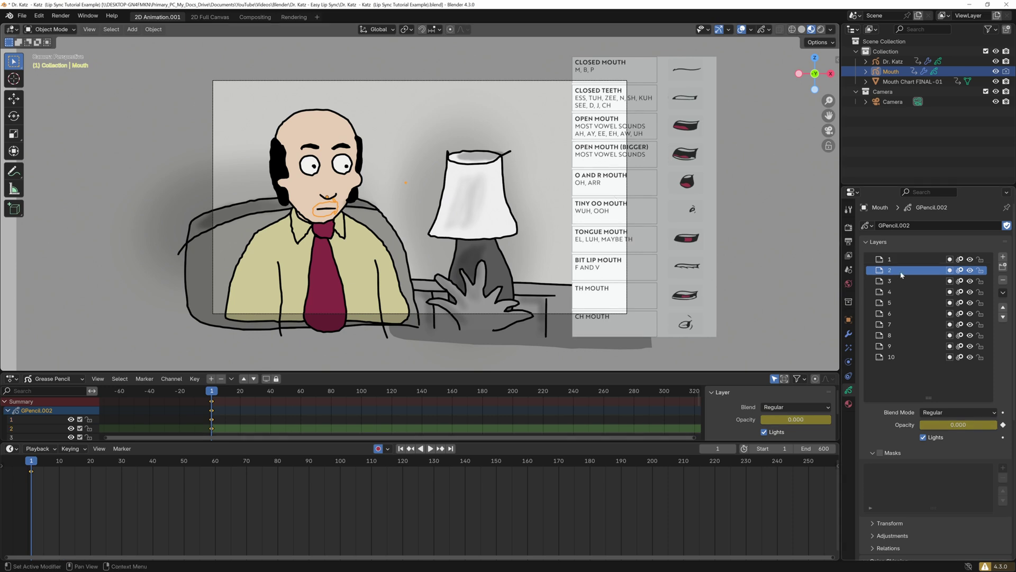
drag(948, 424, 981, 424)
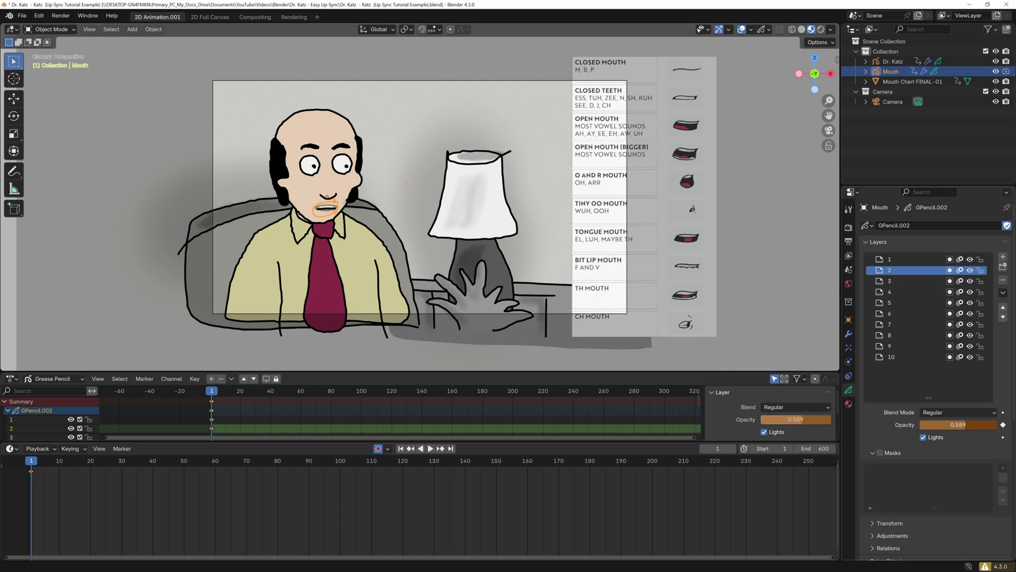
click(923, 283)
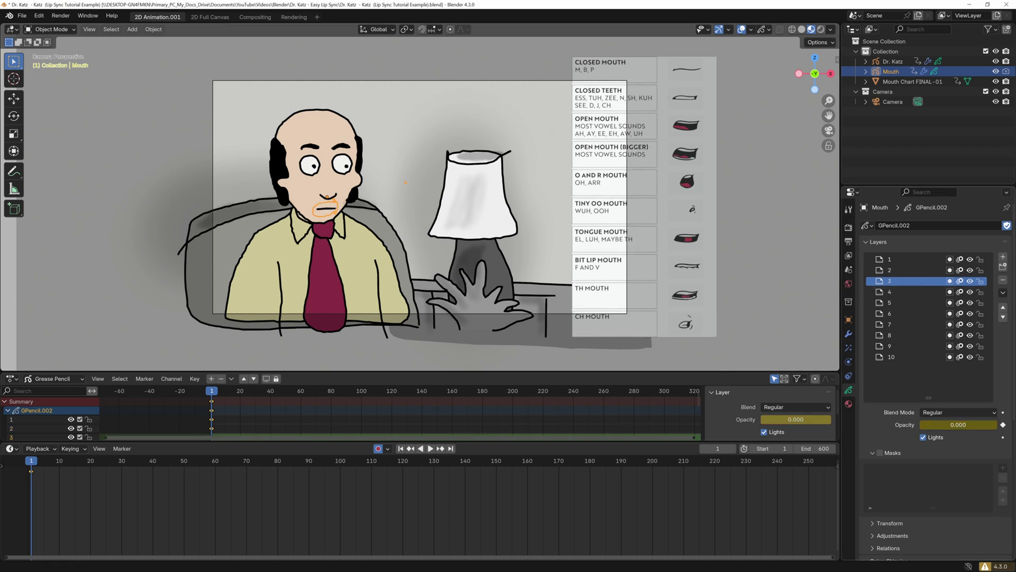
drag(955, 424, 988, 424)
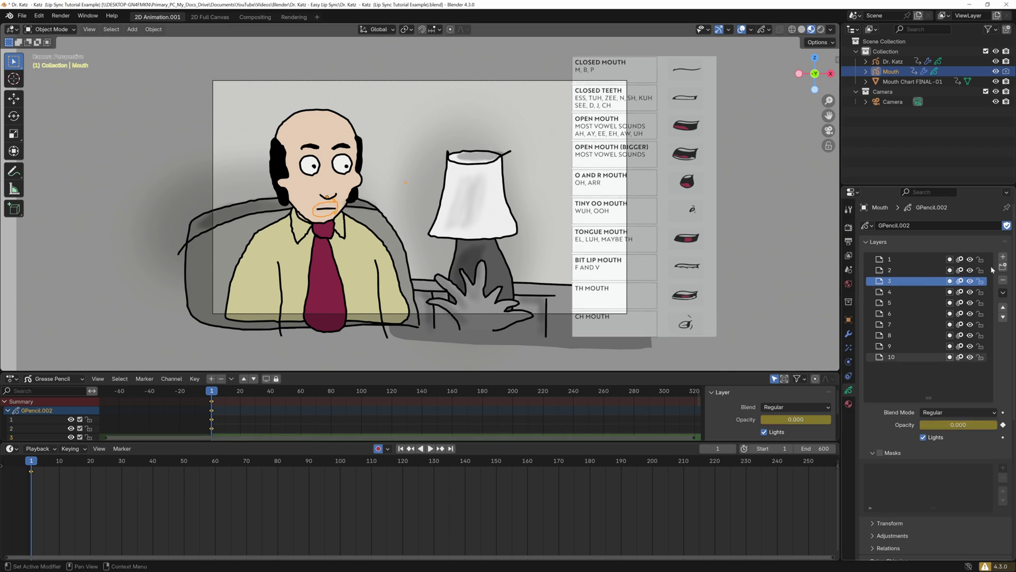
Step: Delete the frame 1 opacity keyframes from mouth layers 1 through 10, one layer at a time
click(924, 259)
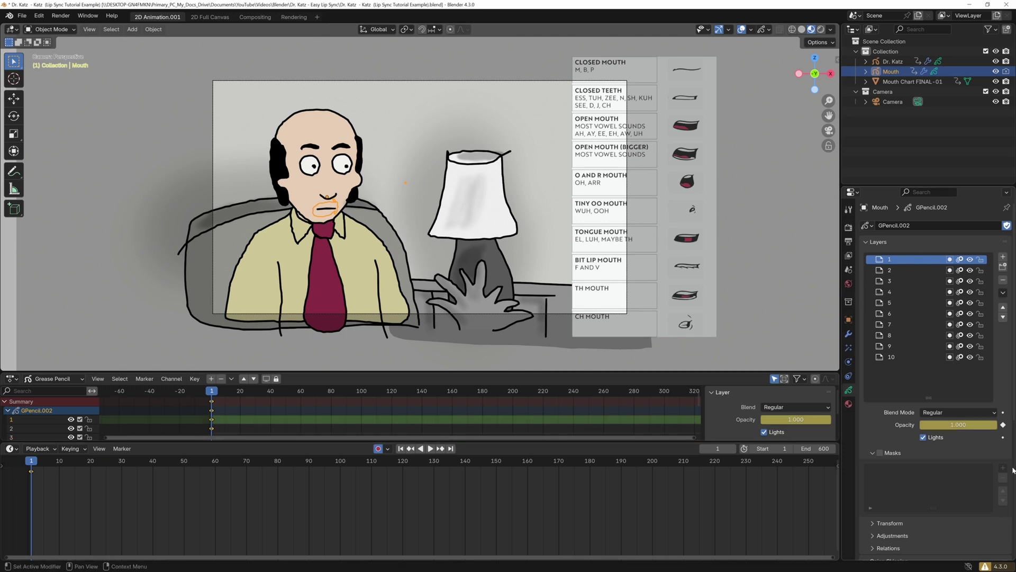
click(1003, 424)
click(912, 269)
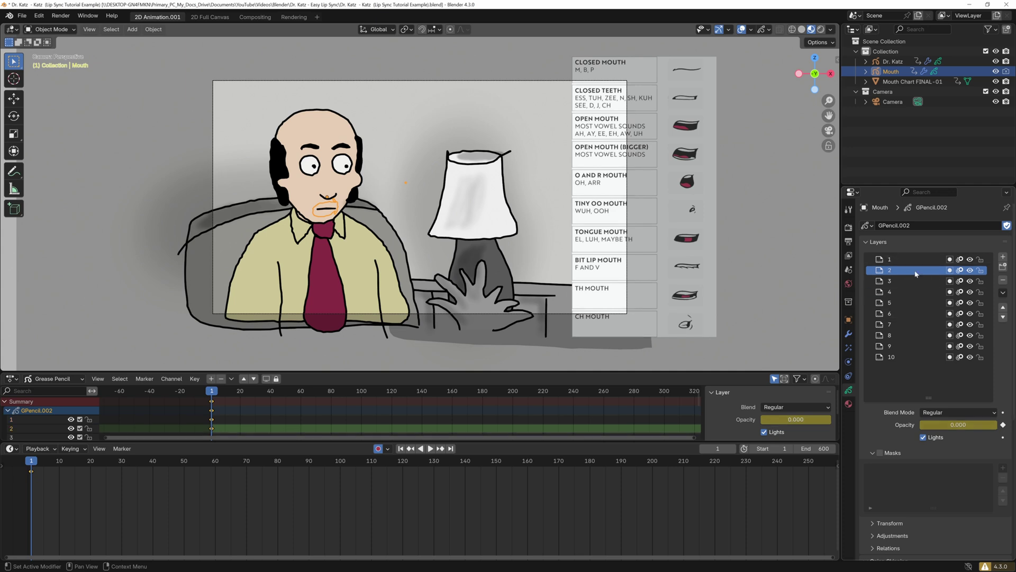
click(900, 260)
right_click(966, 426)
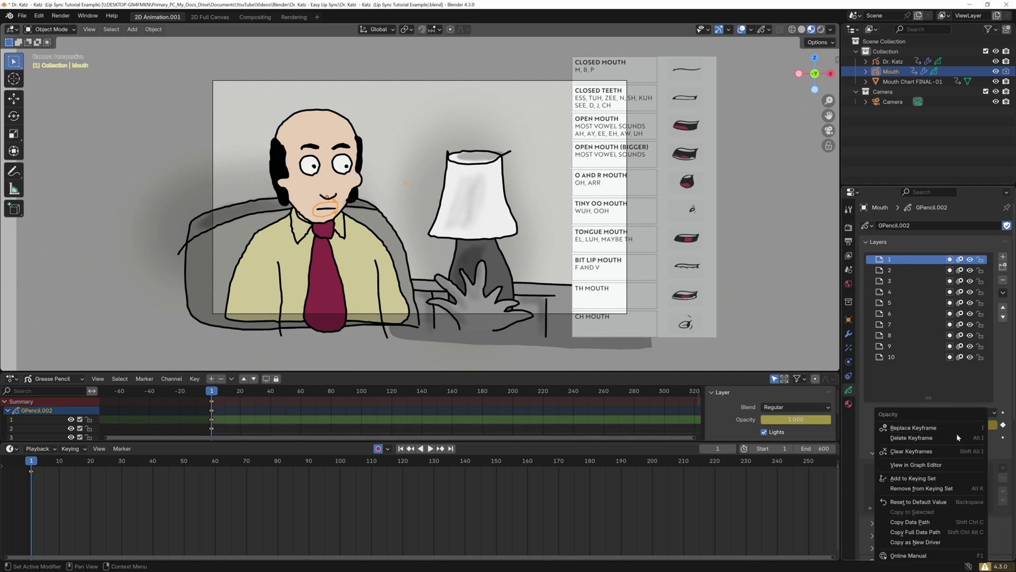
click(909, 270)
right_click(963, 432)
click(916, 282)
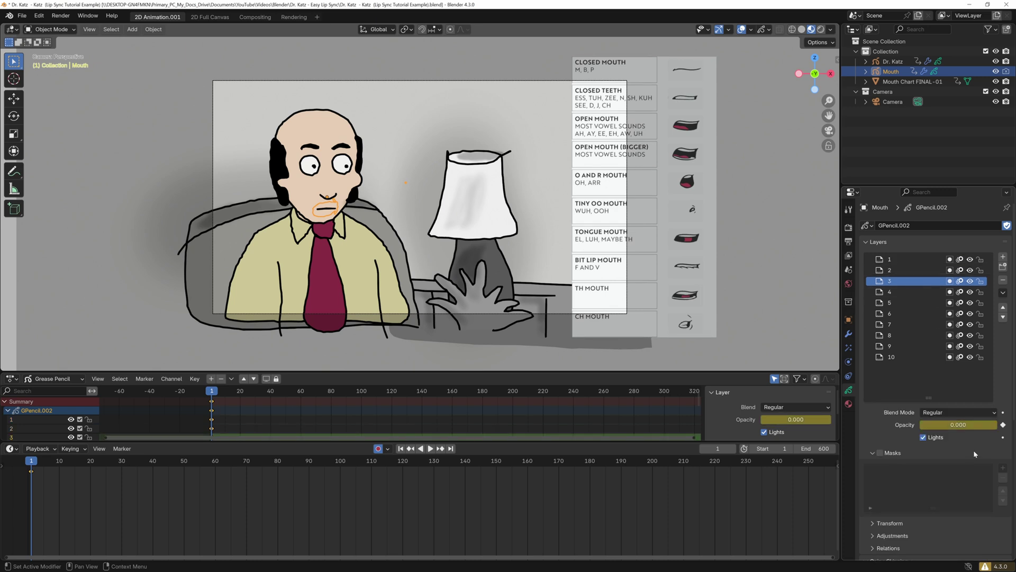
right_click(959, 420)
click(960, 424)
click(893, 291)
right_click(959, 424)
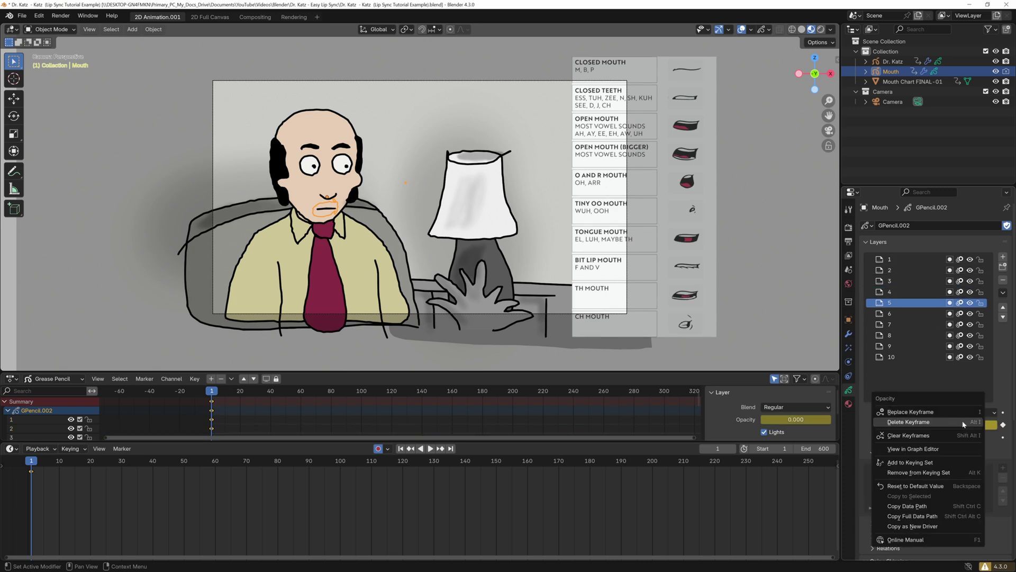
click(959, 426)
click(909, 313)
right_click(959, 423)
click(959, 426)
click(908, 357)
Step: Insert an opacity keyframe for mouth layer 1 at frame 1 and lower its opacity to 0
click(936, 259)
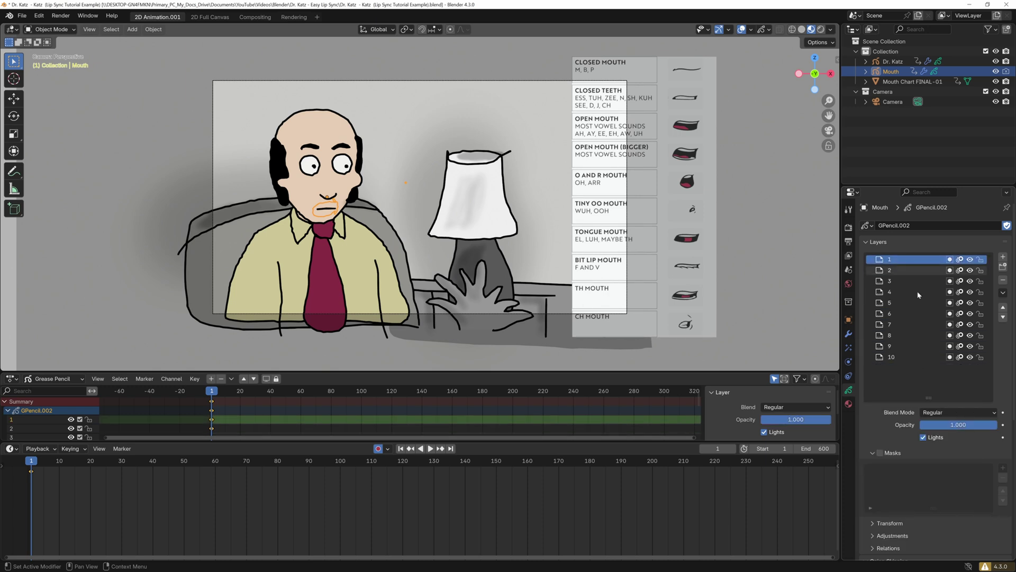
click(1004, 425)
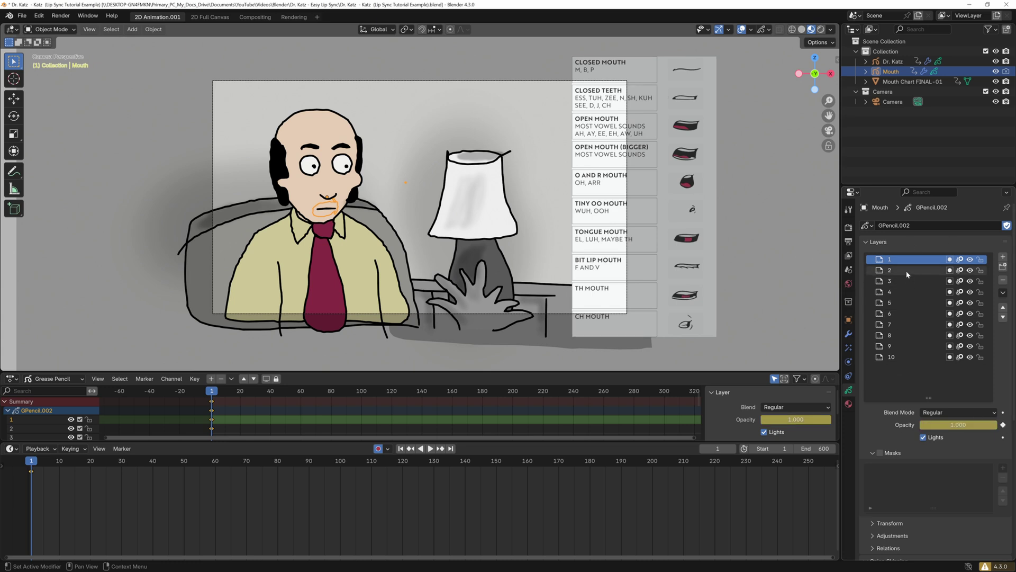
drag(958, 424, 900, 425)
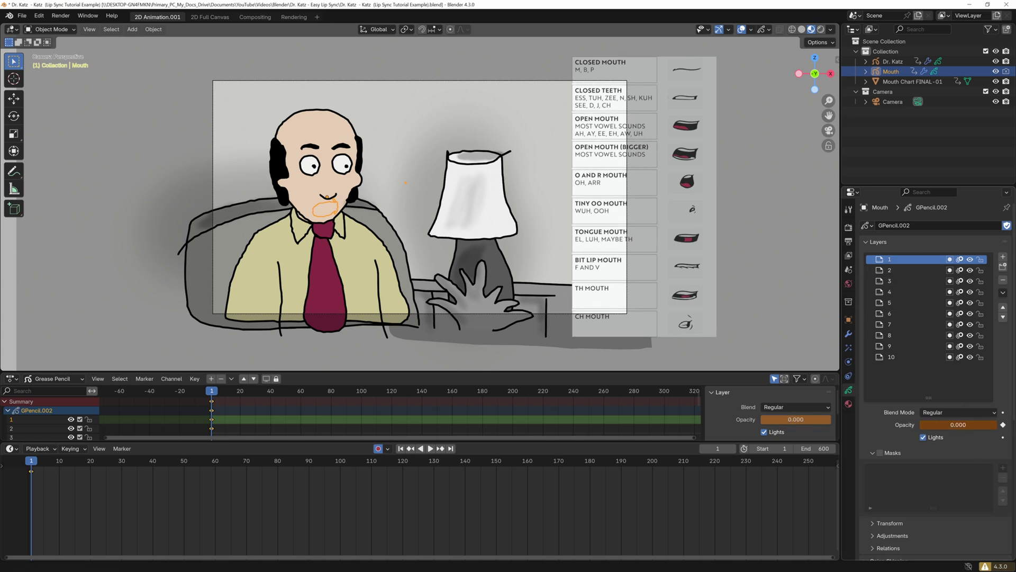
Step: Keyframe the opacity of mouth layers 2 through 10 at 0 on frame 1
click(928, 271)
click(1003, 424)
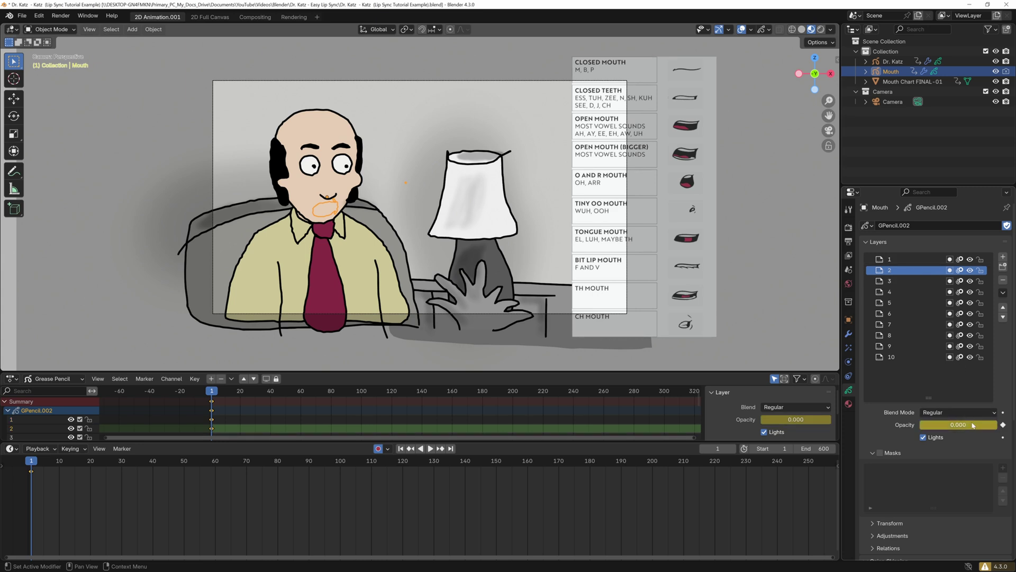
click(924, 281)
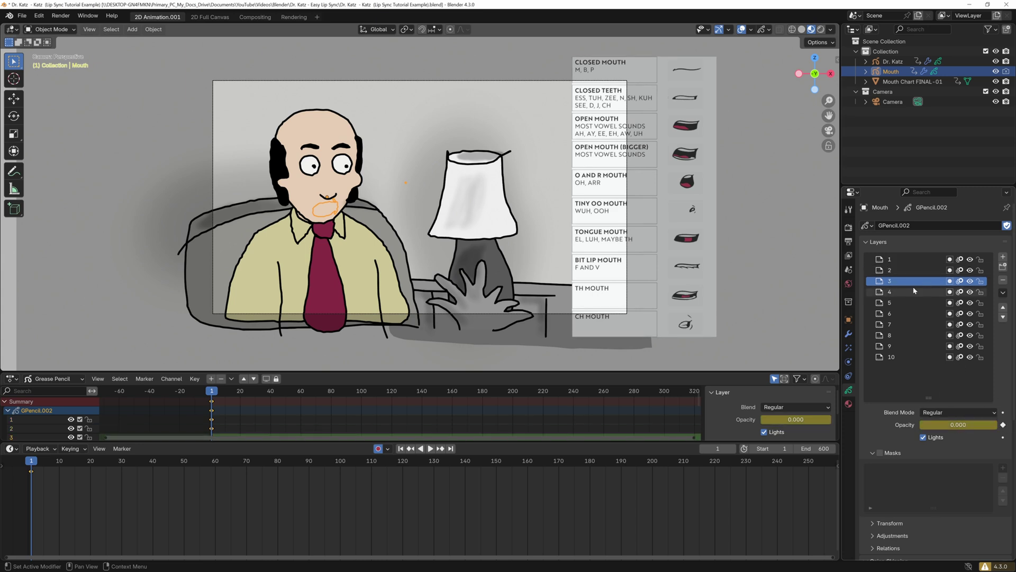
click(915, 291)
click(1003, 424)
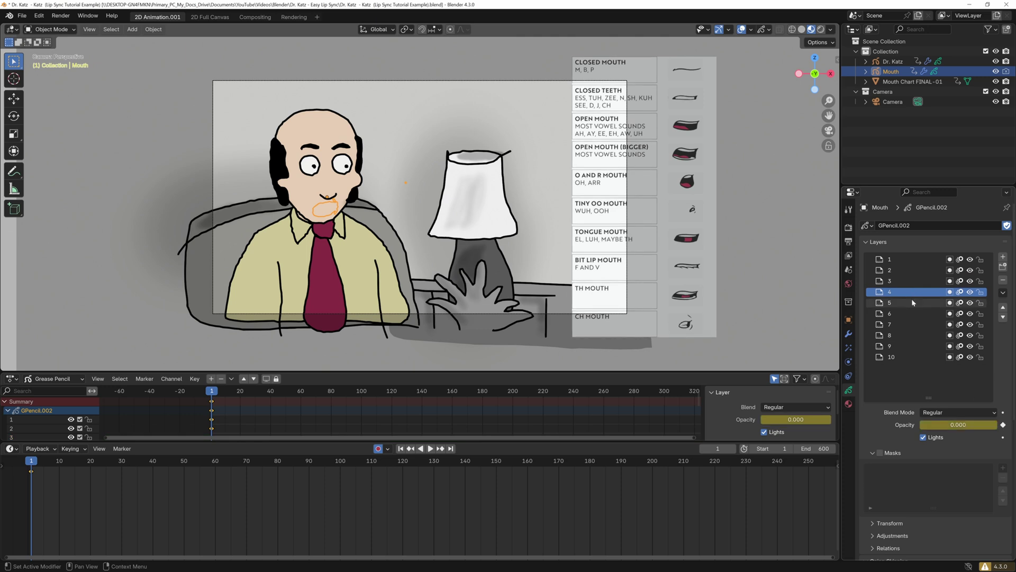
click(911, 302)
click(916, 313)
click(924, 324)
click(929, 335)
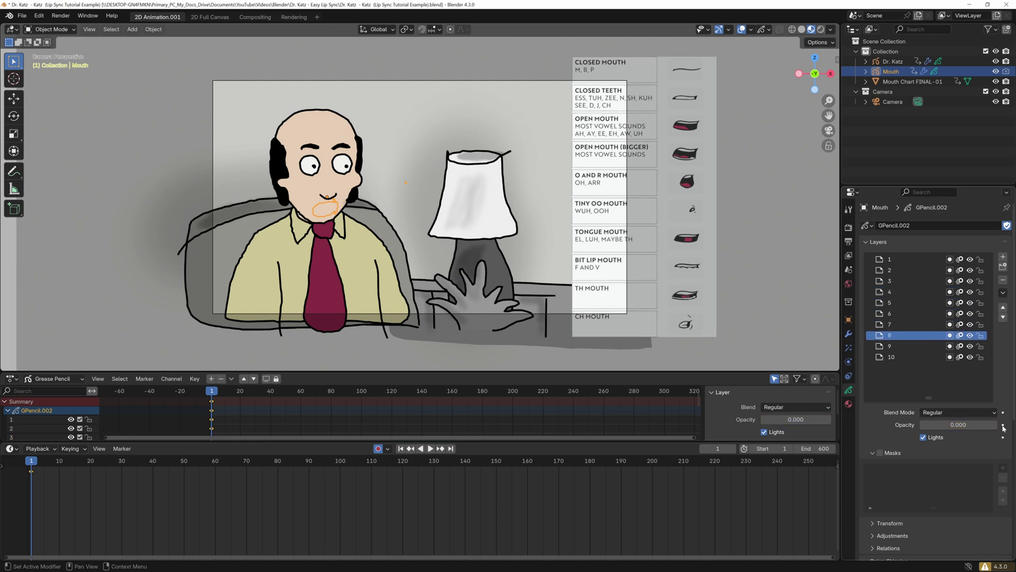
click(1003, 424)
click(924, 346)
click(1003, 424)
click(922, 357)
Step: Enlarge the dope sheet area to list all ten mouth layers, keeping its editor type as Dope Sheet
drag(18, 373, 19, 254)
click(13, 260)
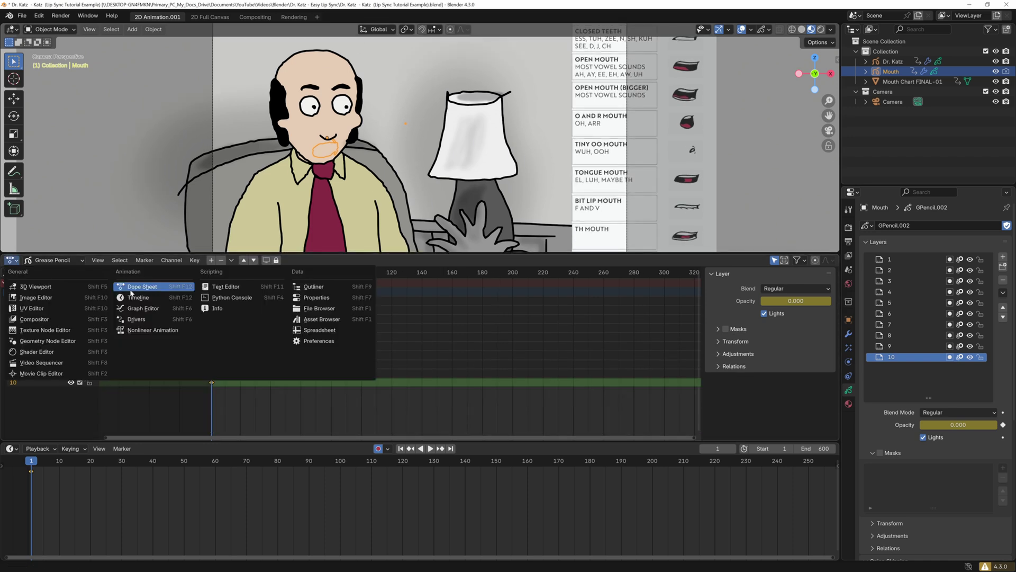
click(133, 287)
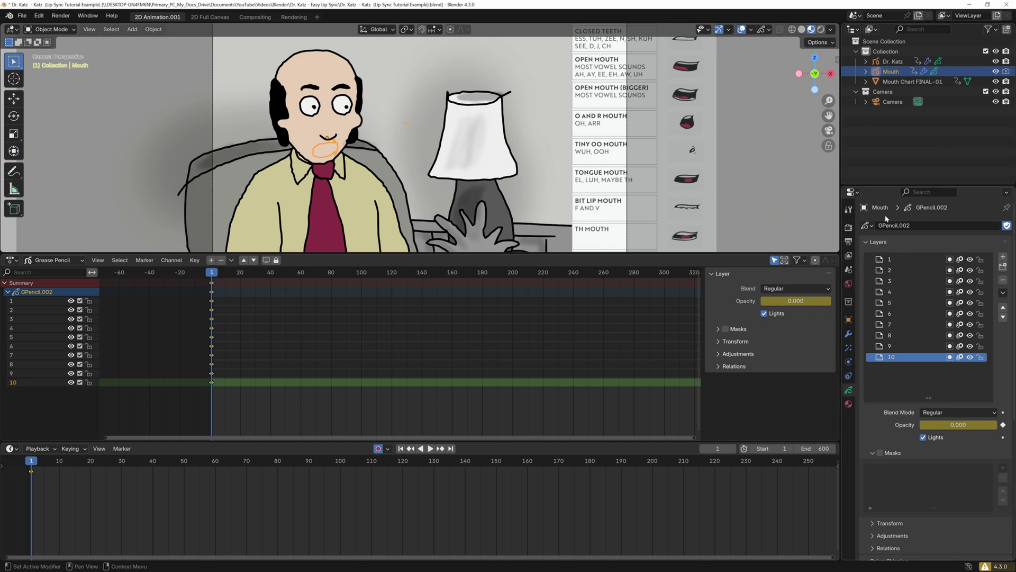
Step: Rename the Mouth object's Grease Pencil data to "Lip Sync Layers"
click(923, 224)
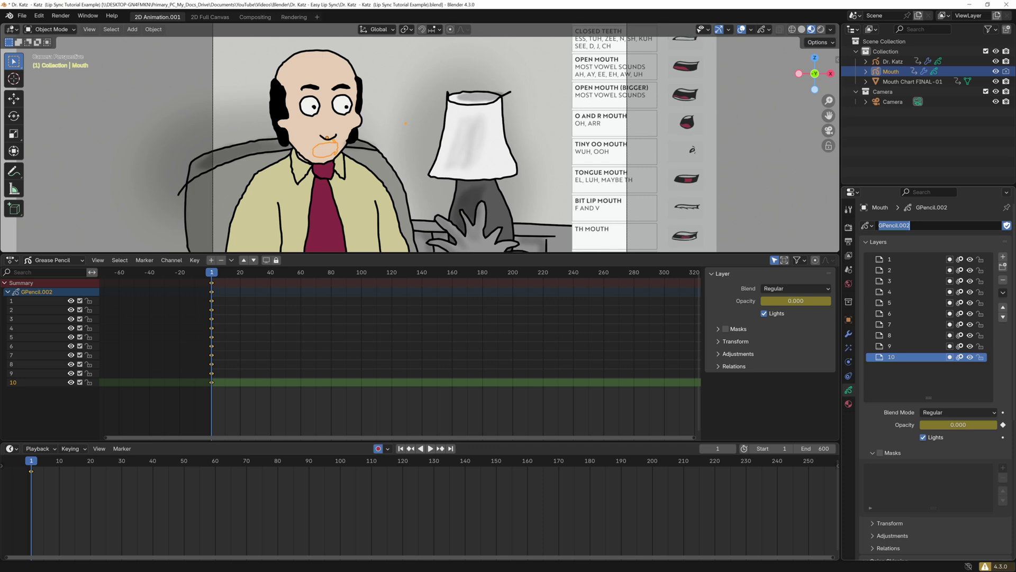
text(Lip Sync A)
key(BackSpace)
text(Layers)
key(Return)
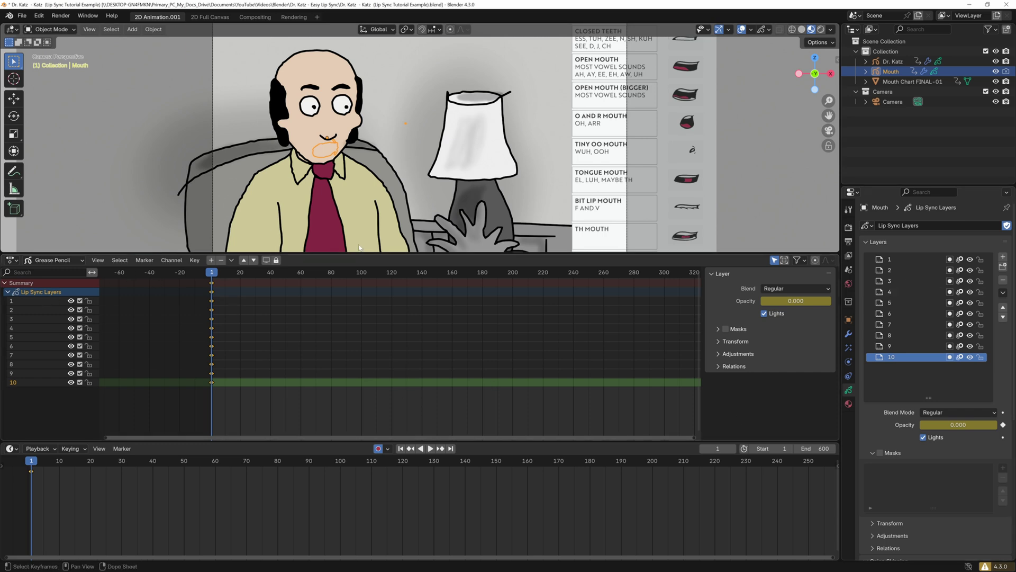
Step: Shrink the dope sheet area and fit the whole character and mouth chart in the 3D viewport
scroll(666, 143, down, 1)
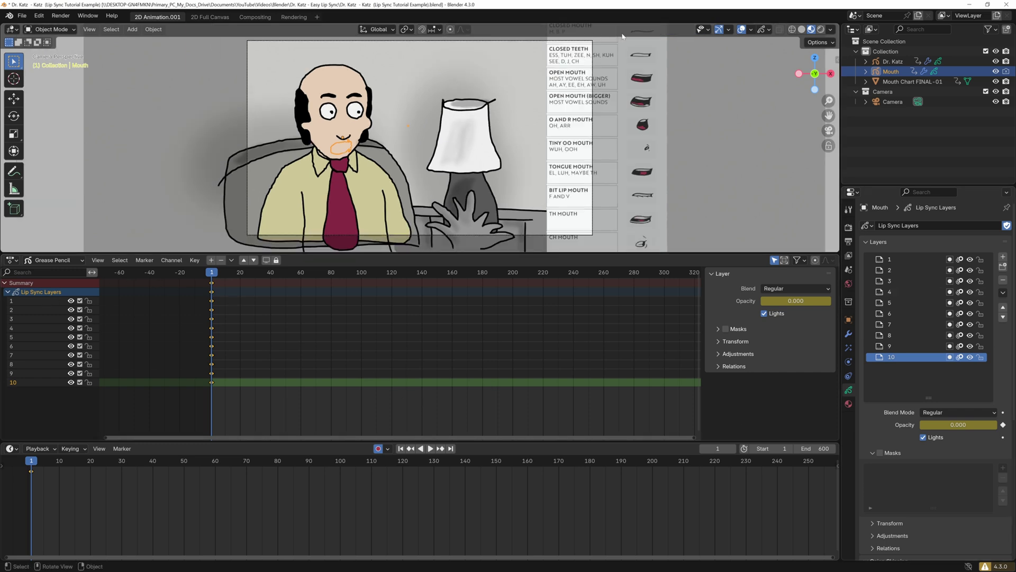
shift+scroll(669, 159, up, 1)
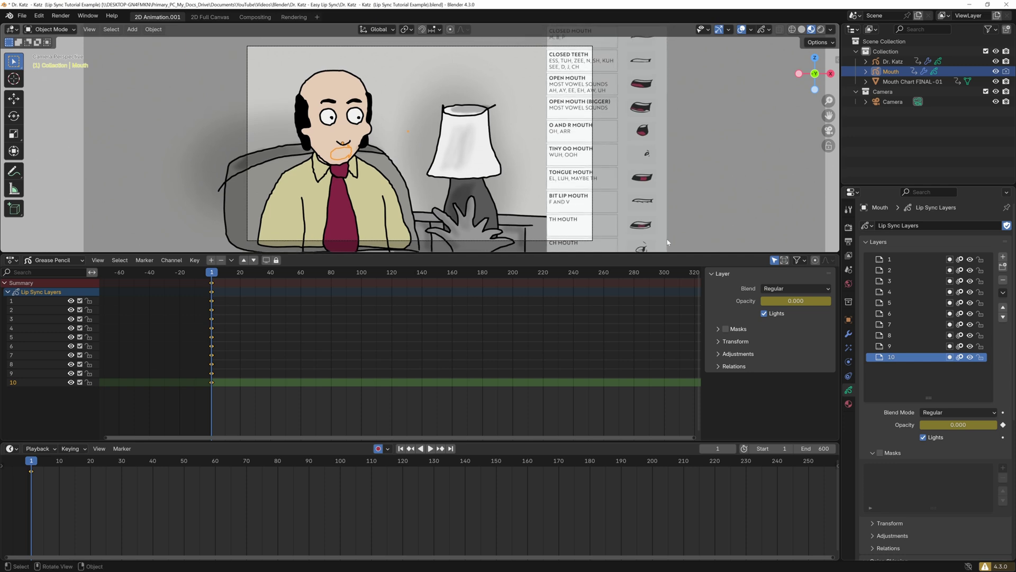
drag(661, 252, 667, 303)
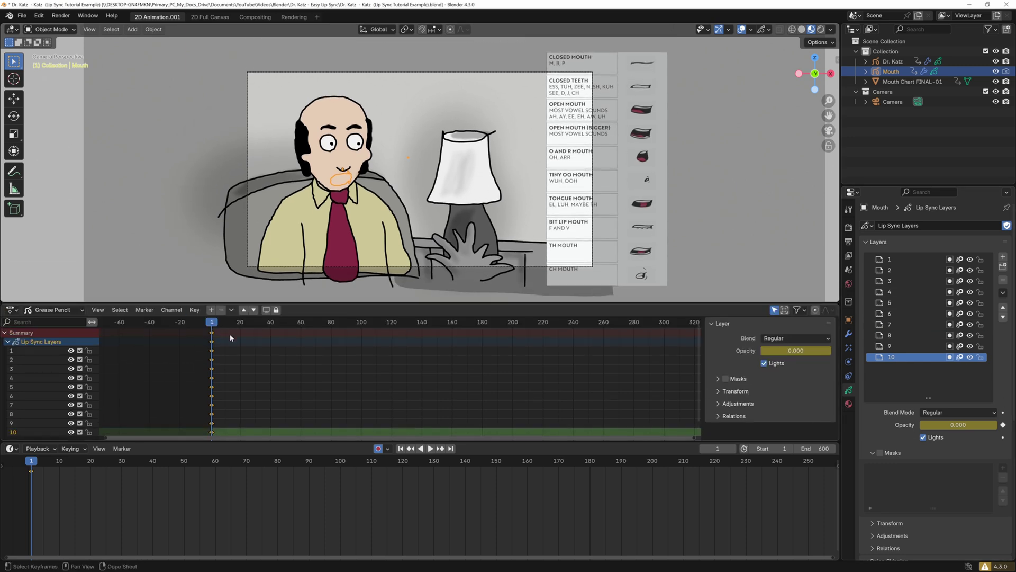
Step: Temporarily raise layer 10's opacity to 1 to preview its mouth shape, restoring it to 0
click(943, 425)
text(1)
key(Return)
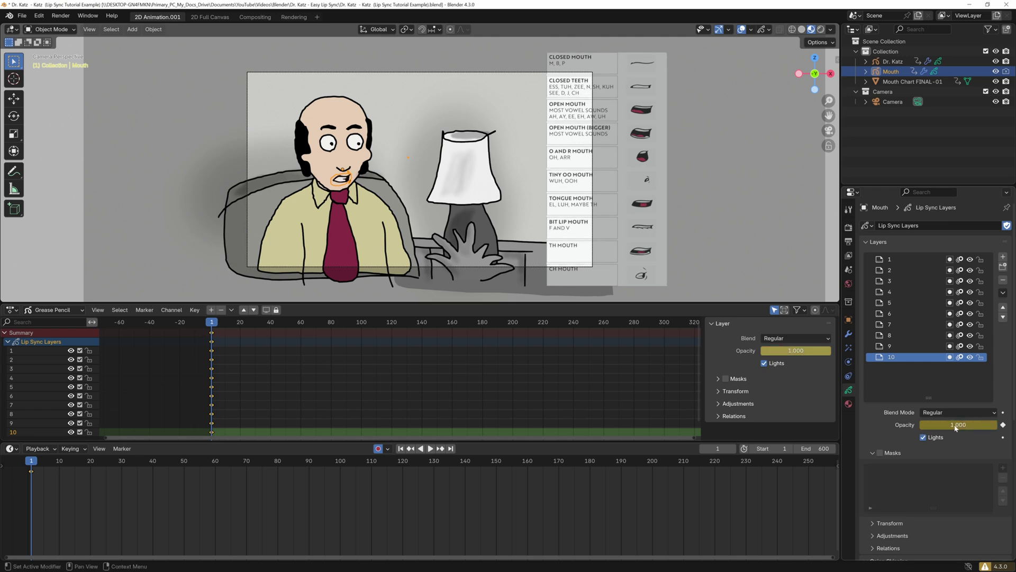
click(948, 425)
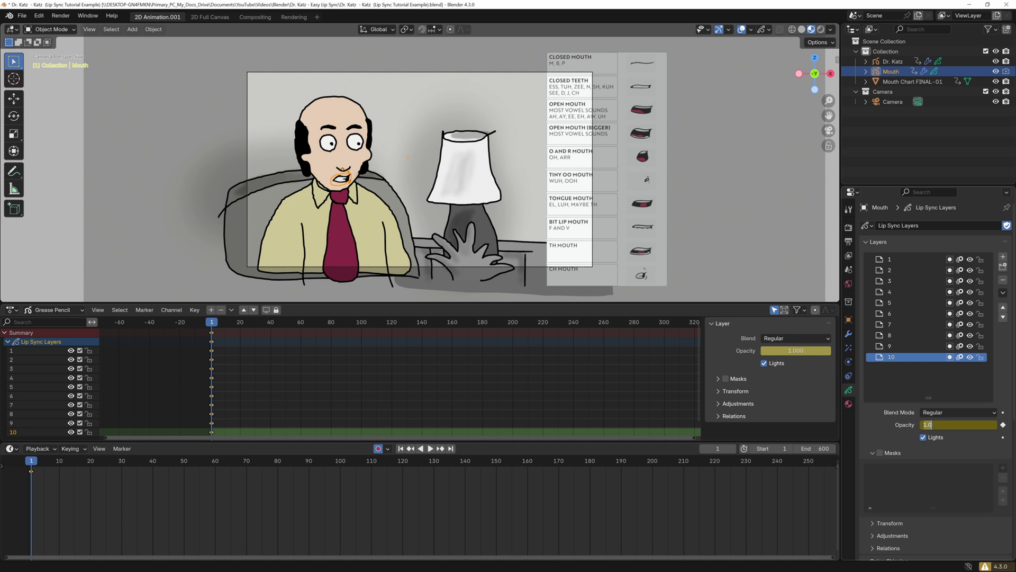
text(0)
key(Return)
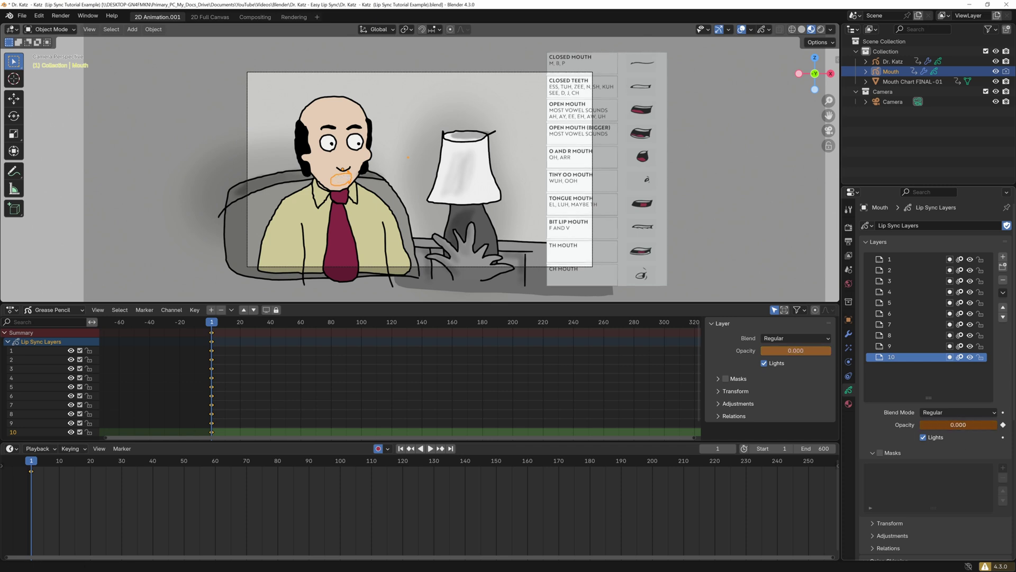
Step: Set layer 1's opacity to 1 at frame 1 so the closed mouth is the starting shape
click(916, 259)
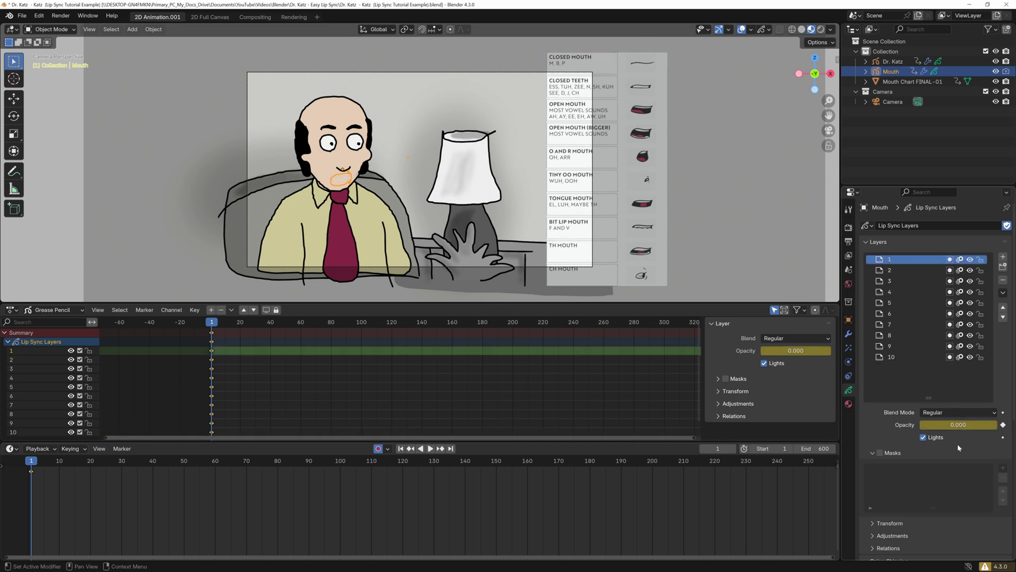
click(925, 427)
text(1)
key(Return)
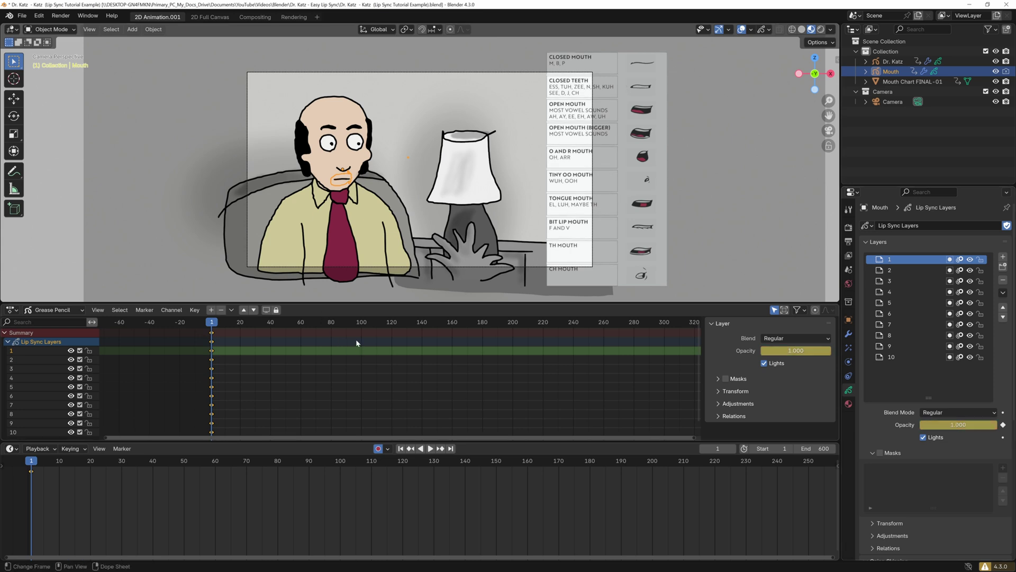
Step: Play the animation to find where speech starts and keyframe layer 1's opacity at 0 on frame 44
key(space)
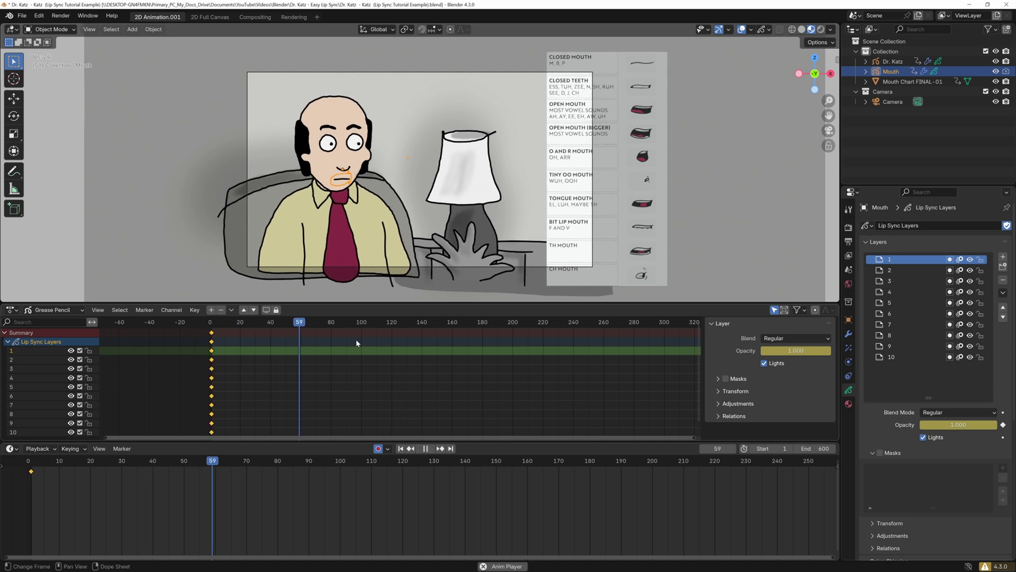
key(space)
drag(227, 461, 166, 461)
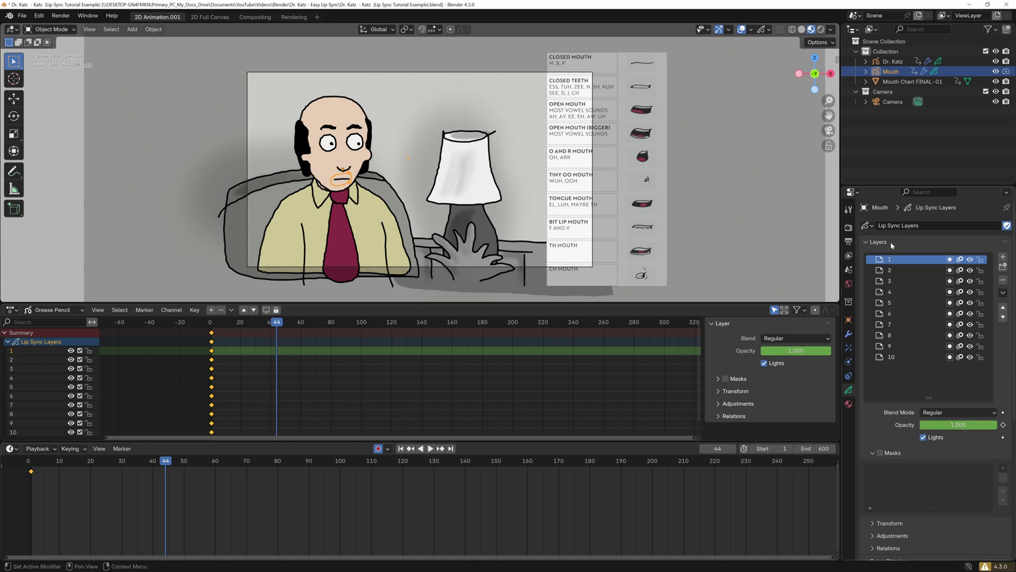
drag(982, 430, 921, 430)
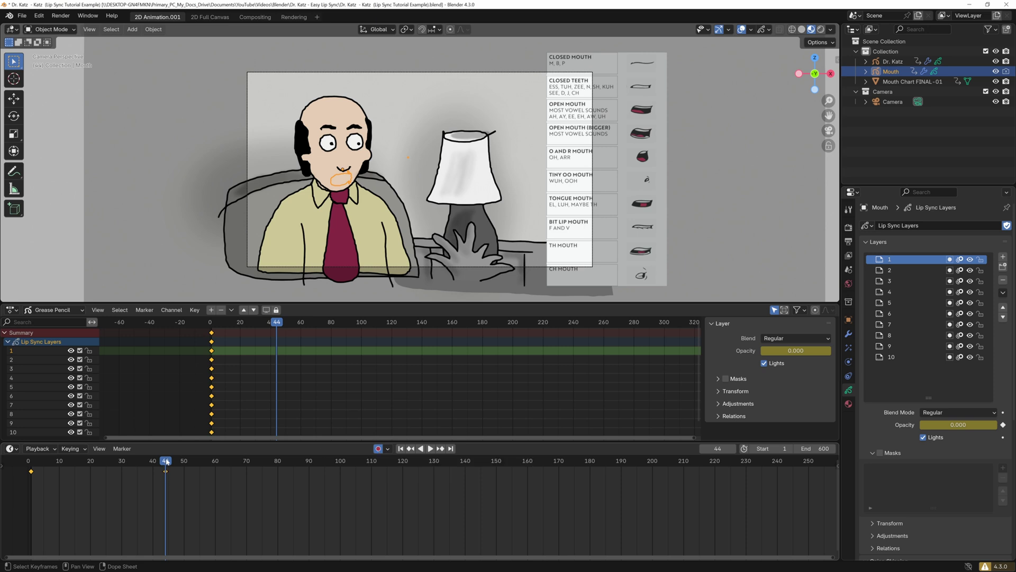
key(i)
Step: Keyframe layer 2's opacity at 1 on frame 44 to switch to the closed-teeth mouth
click(899, 270)
click(949, 427)
text(1)
key(Return)
key(i)
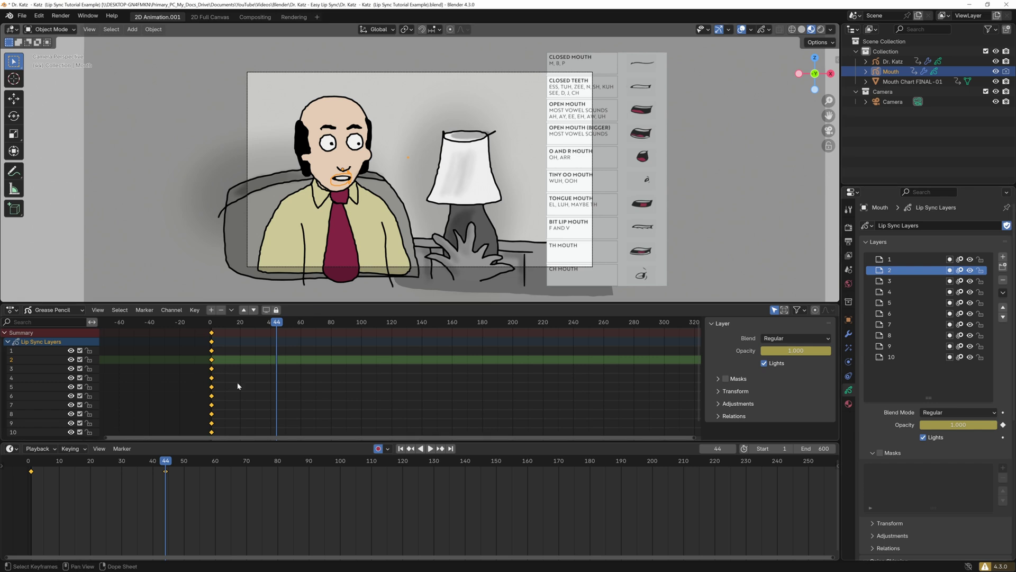
Step: Scrub to frame 46 and keyframe layer 2's opacity at 0 there
key(space)
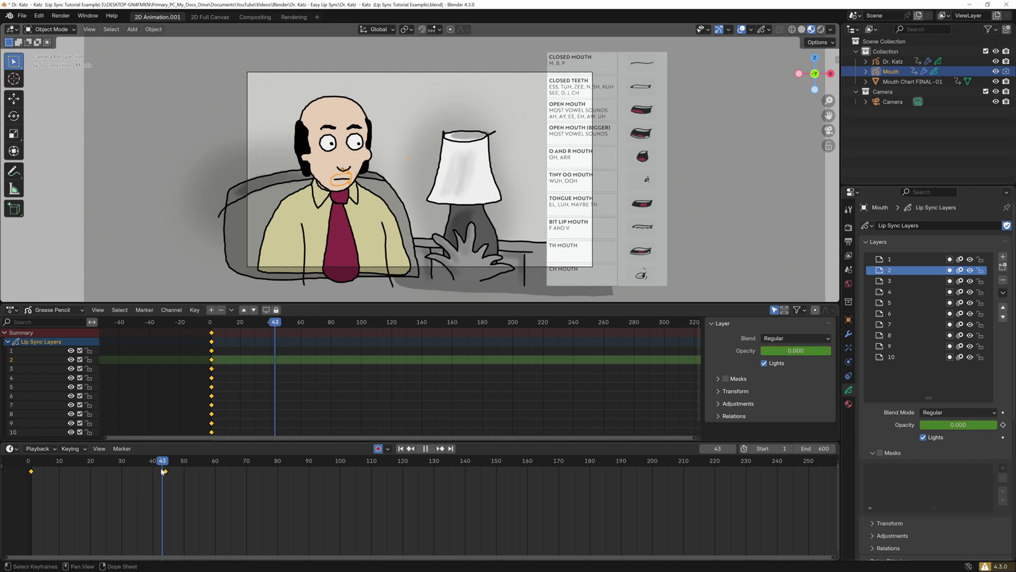
drag(166, 471, 172, 471)
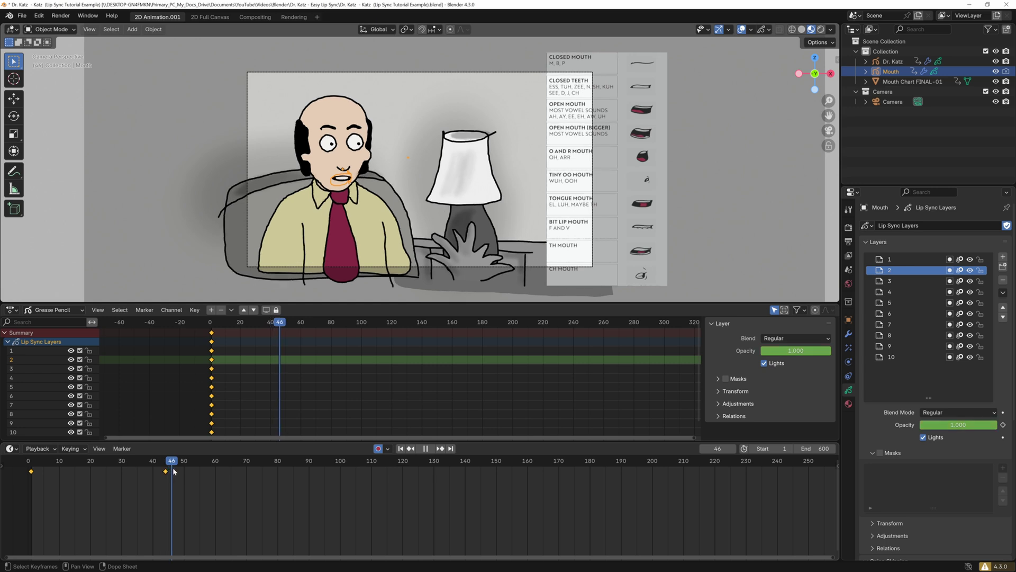
key(space)
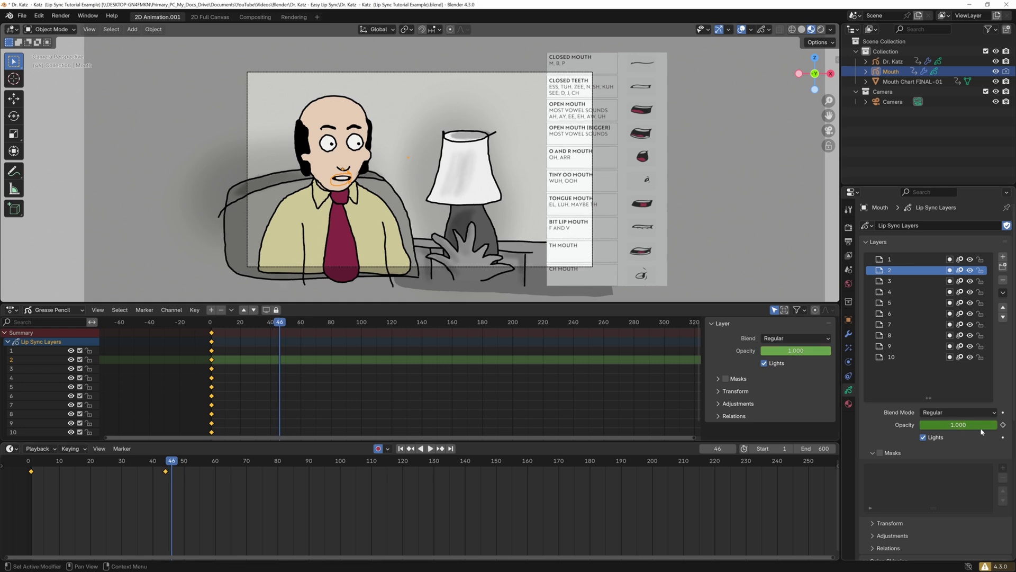
drag(980, 428, 920, 428)
key(i)
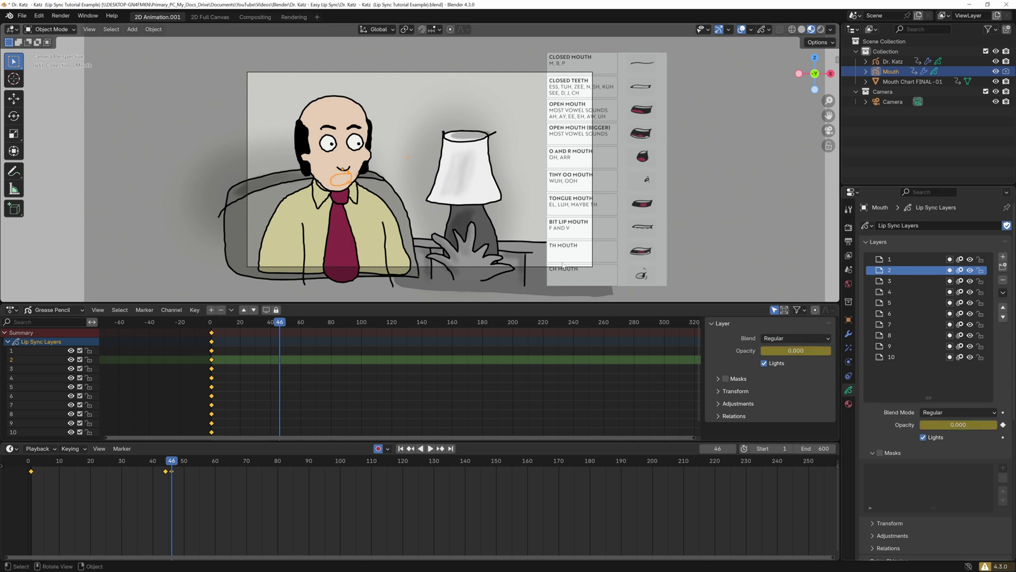
Step: Keyframe layer 9's opacity at 1 on frame 46 to show the TH mouth
click(900, 346)
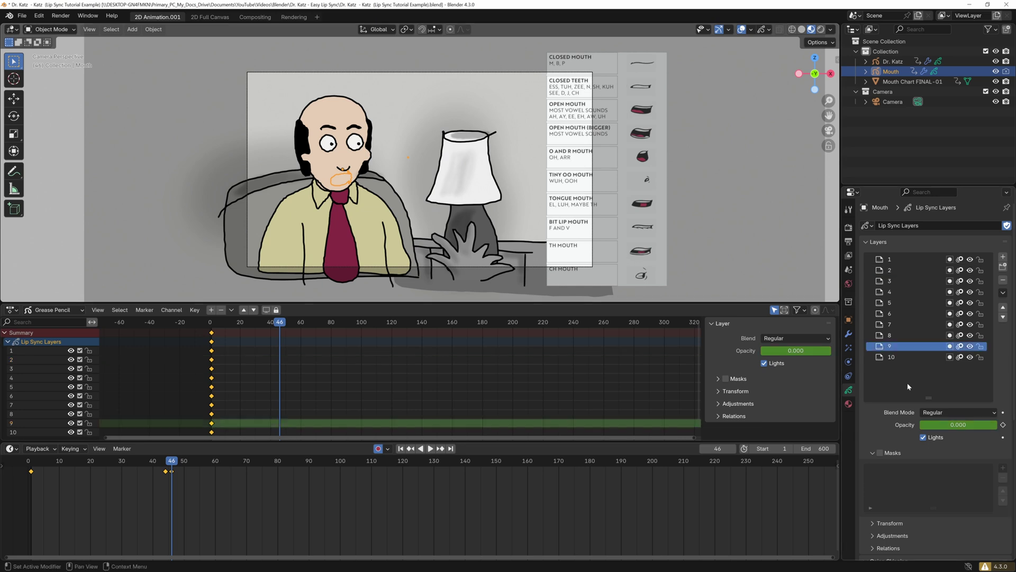
drag(937, 424, 985, 424)
key(i)
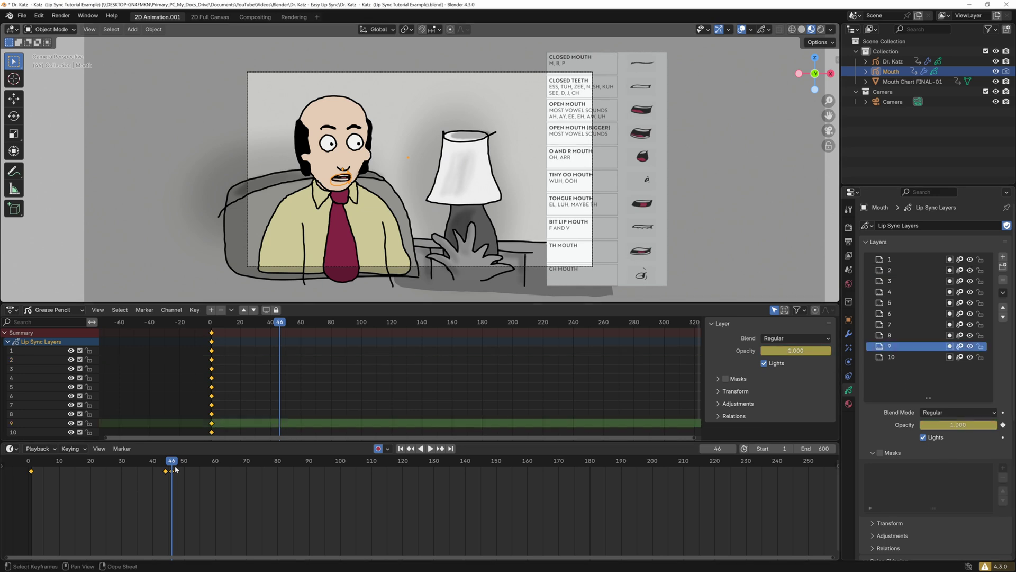
Step: Scrub to frame 48 and keyframe layer 9's opacity at 0 there
key(space)
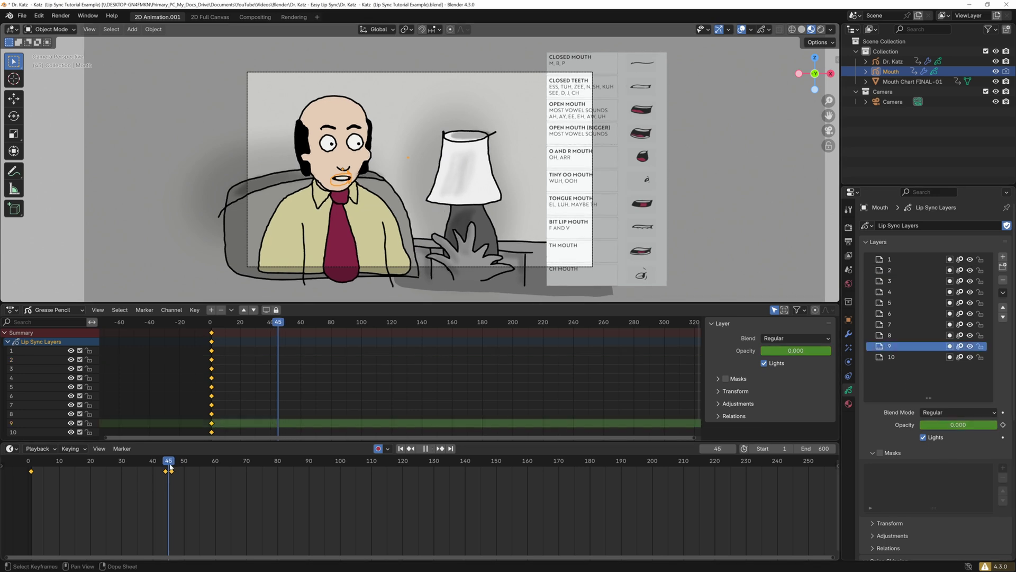
drag(172, 466, 178, 467)
drag(958, 424, 919, 427)
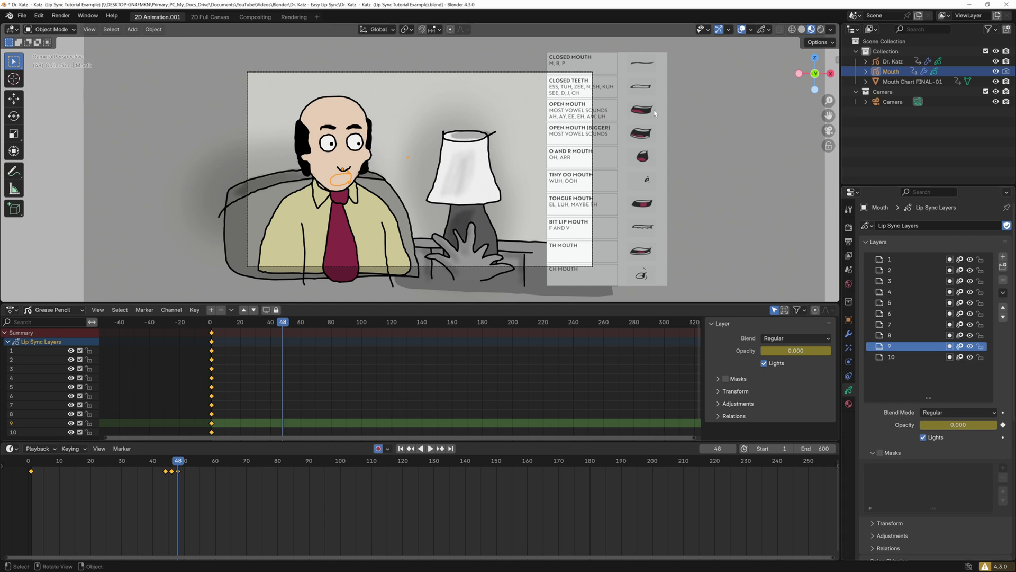
Step: Keyframe layer 3's opacity at 1 on frame 48 to show the open mouth
click(897, 281)
drag(931, 424, 998, 424)
click(1003, 424)
Step: Play back from frame 42 through frame 50 to review the keyed mouth shapes
mouse_move(283, 324)
mouse_down()
mouse_move(284, 337)
mouse_move(273, 338)
mouse_up()
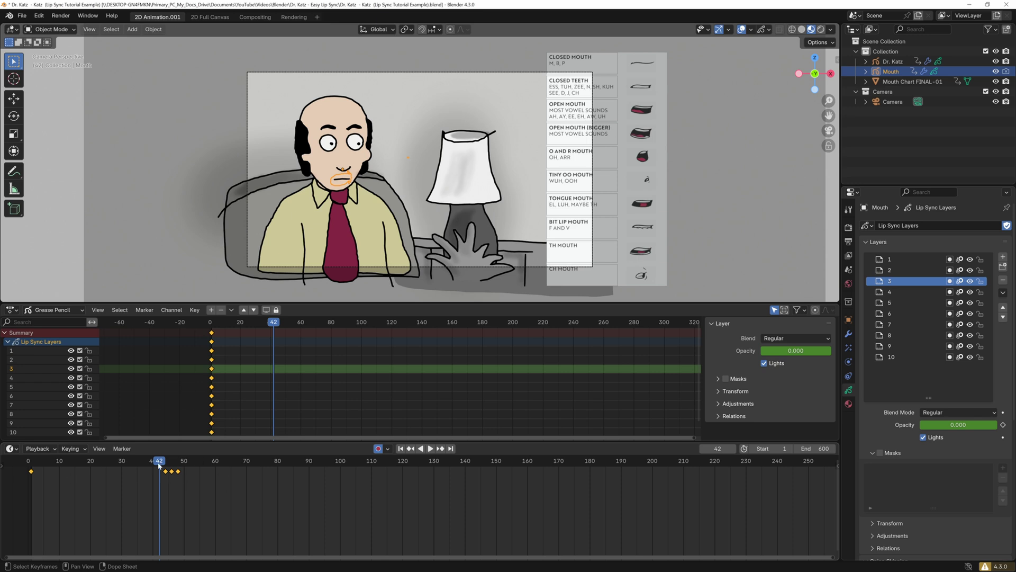
key(space)
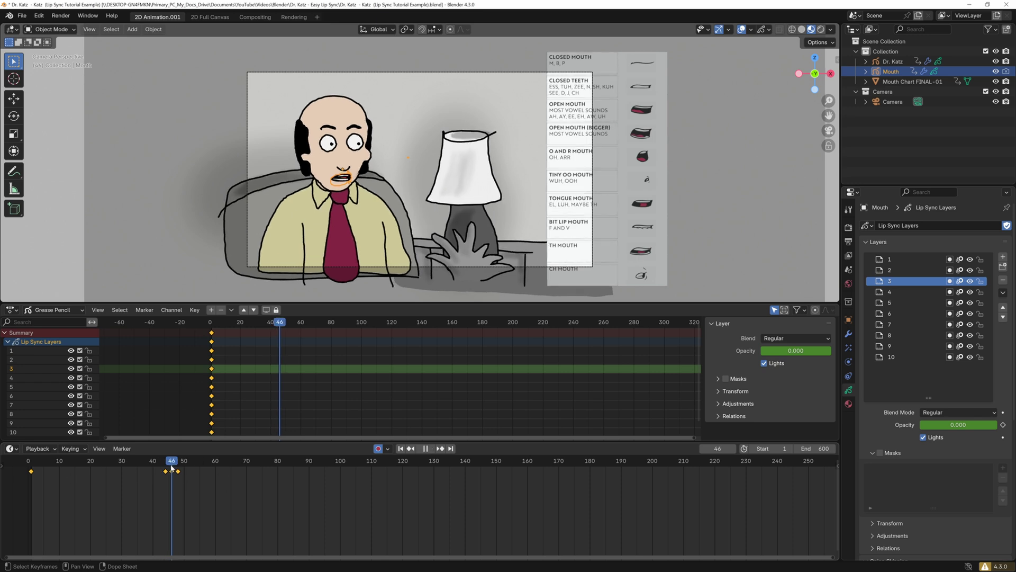
key(space)
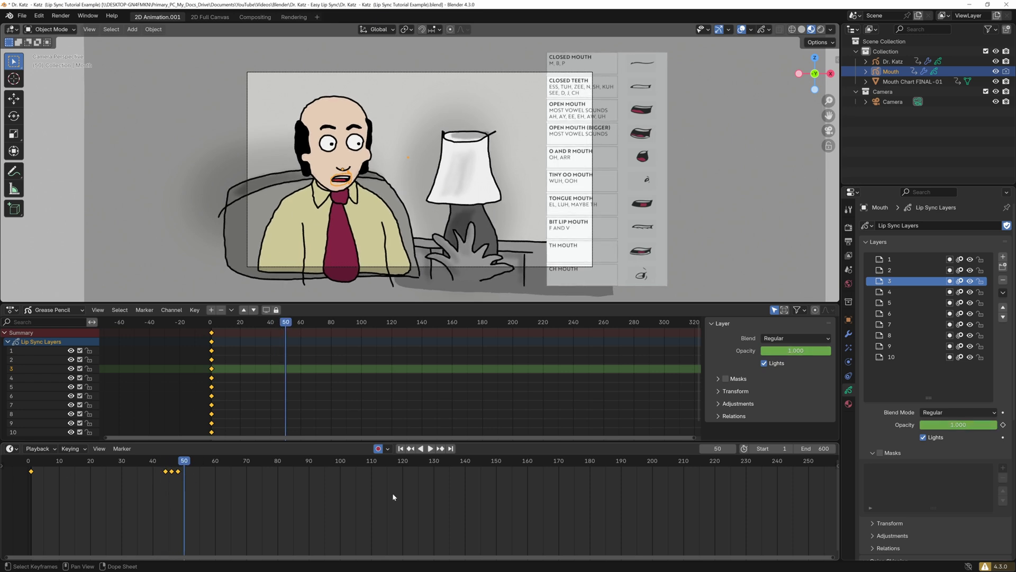